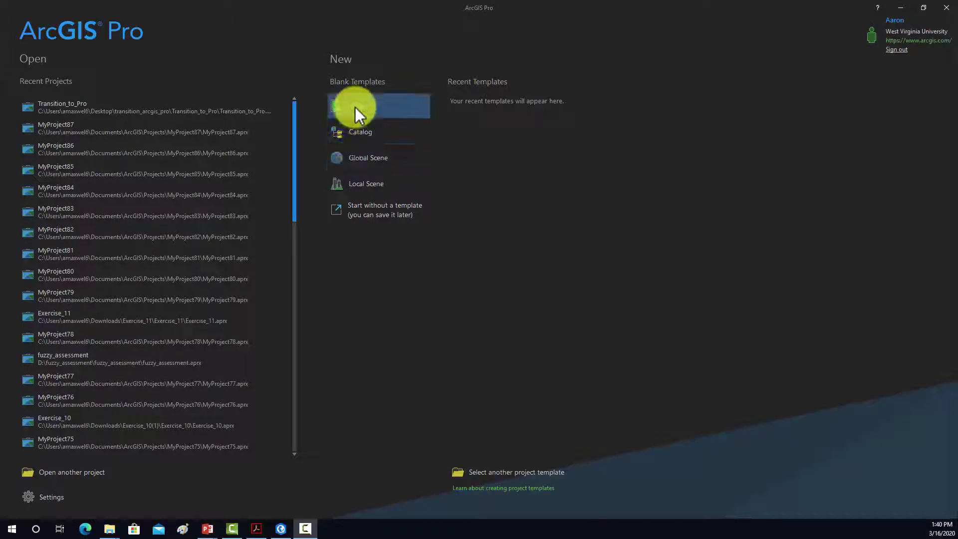
Create a new project from the Map template named WVAGP_Project in the default location.
click(354, 106)
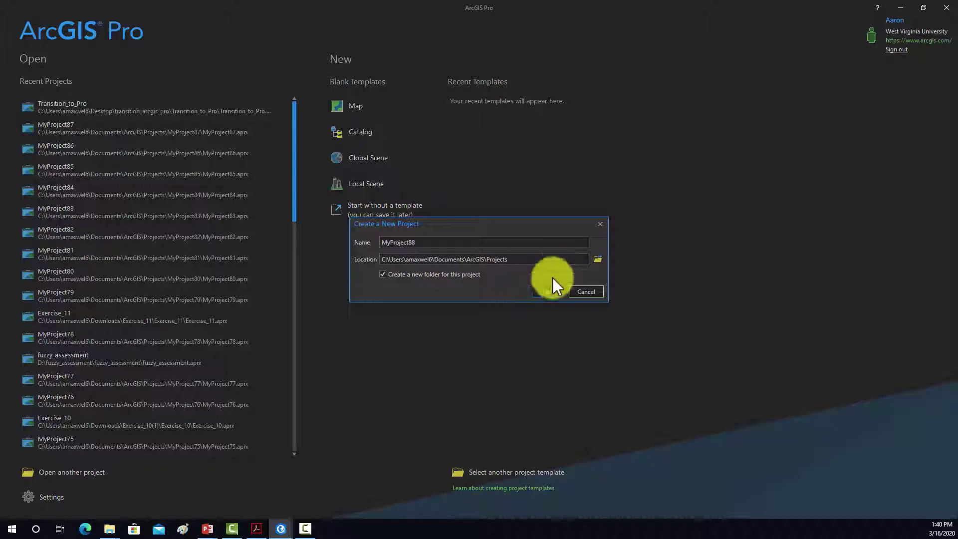
key(BackSpace)
text(WVAGP_Project)
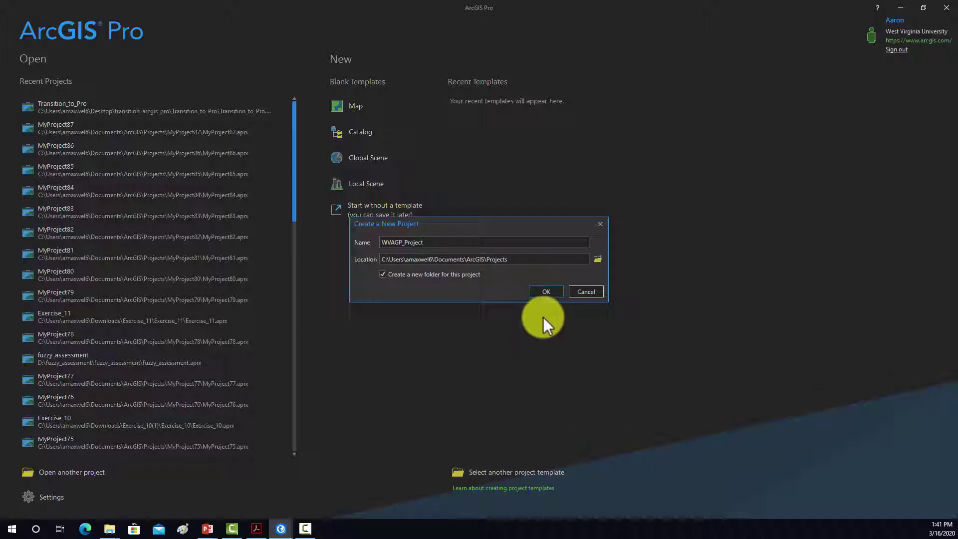
click(542, 292)
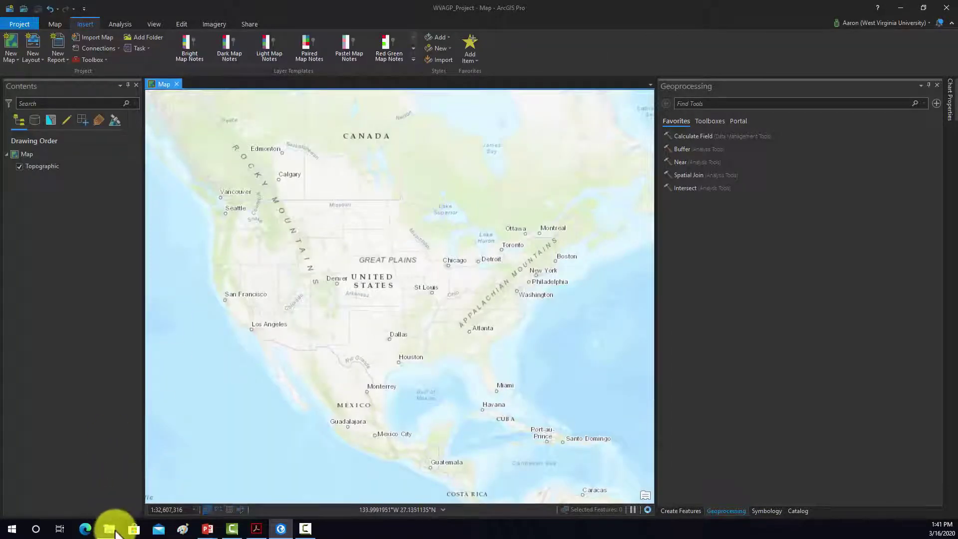
click(80, 489)
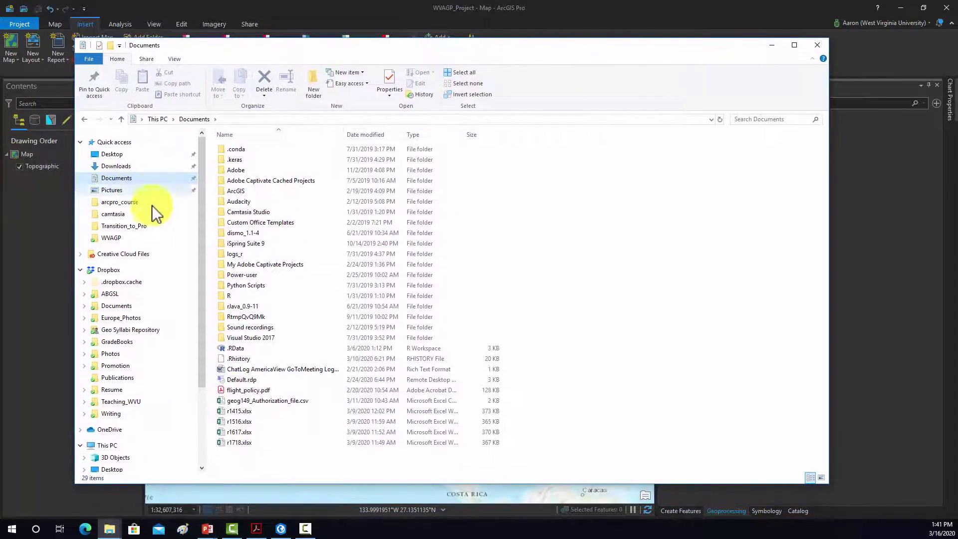
double_click(235, 191)
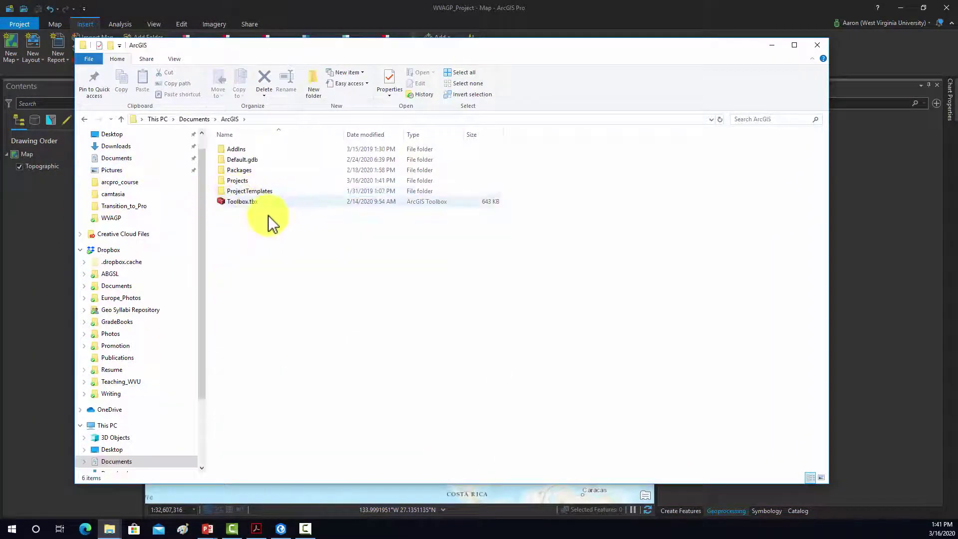
double_click(242, 183)
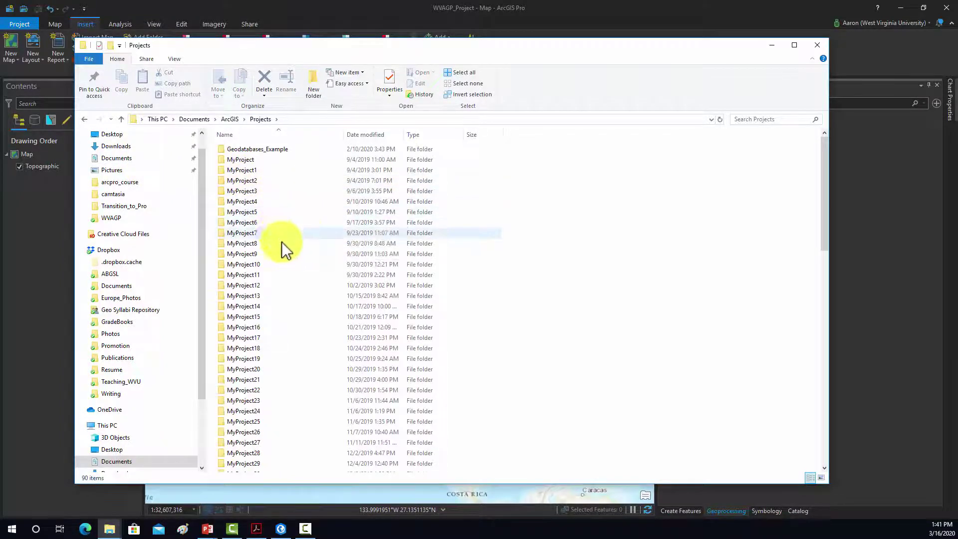
scroll(279, 255, down, 12)
scroll(280, 261, down, 7)
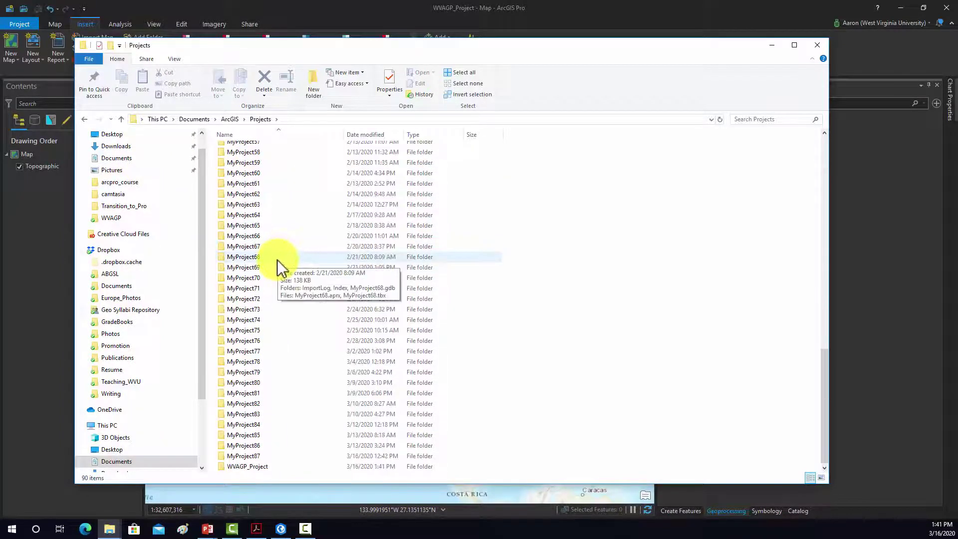
click(239, 468)
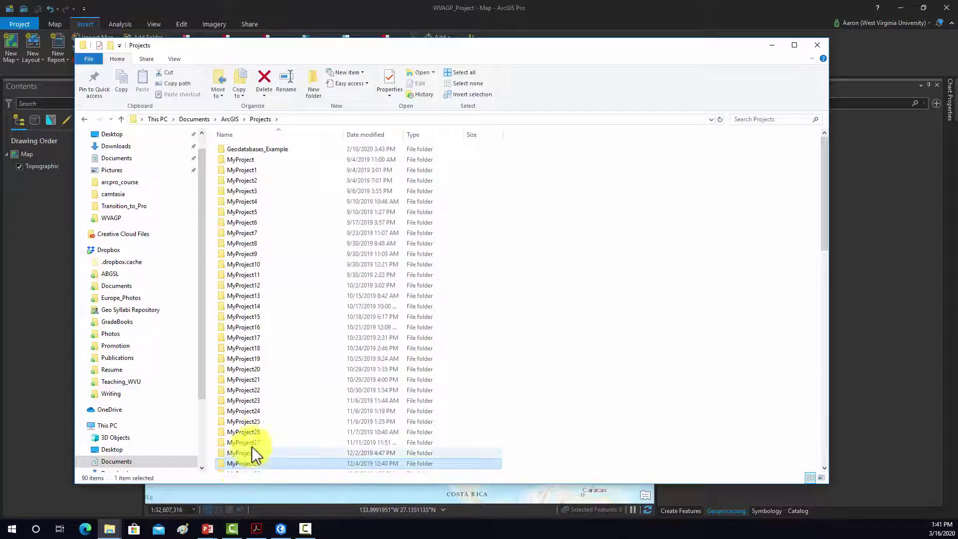
scroll(257, 441, down, 9)
scroll(257, 441, down, 10)
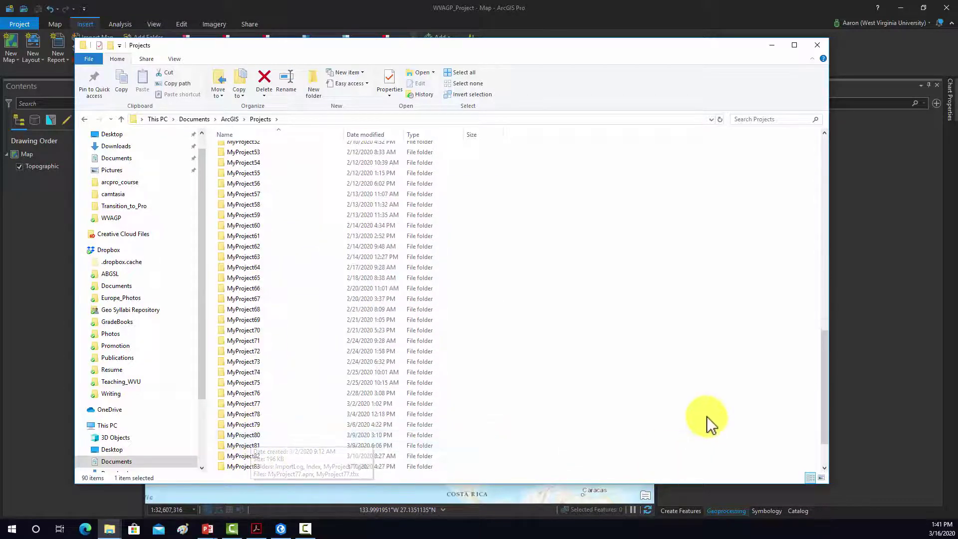
double_click(238, 467)
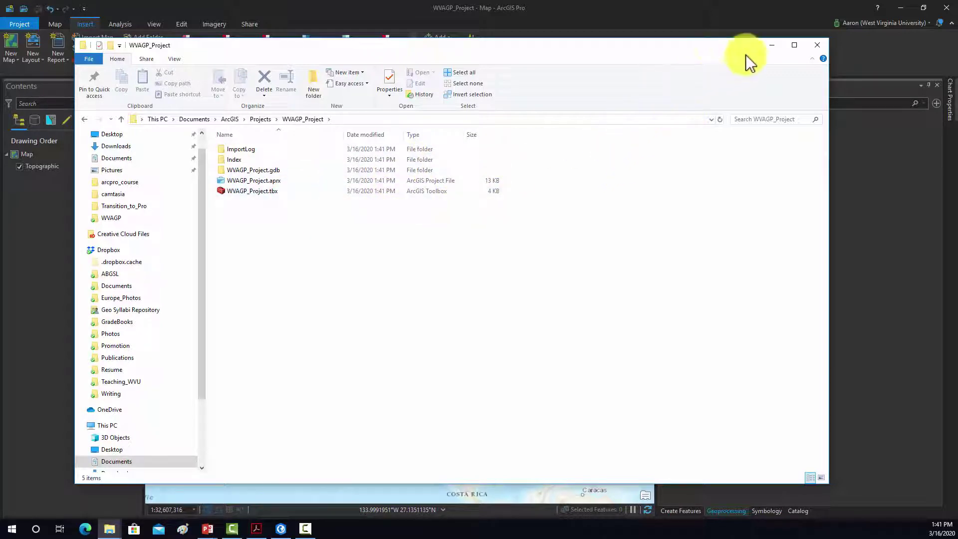
click(804, 44)
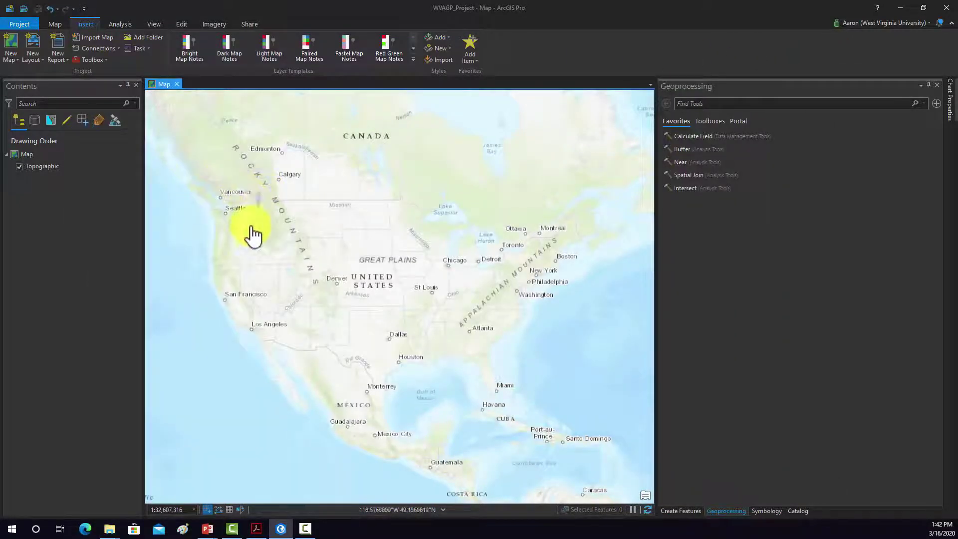
Add a new blank map, Map1, to the project.
drag(278, 262, 327, 299)
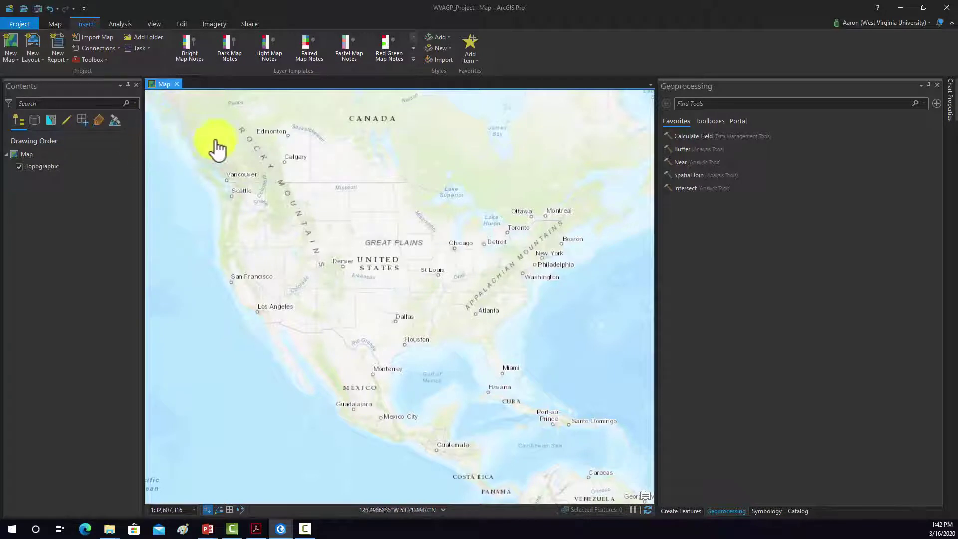
drag(214, 145, 230, 182)
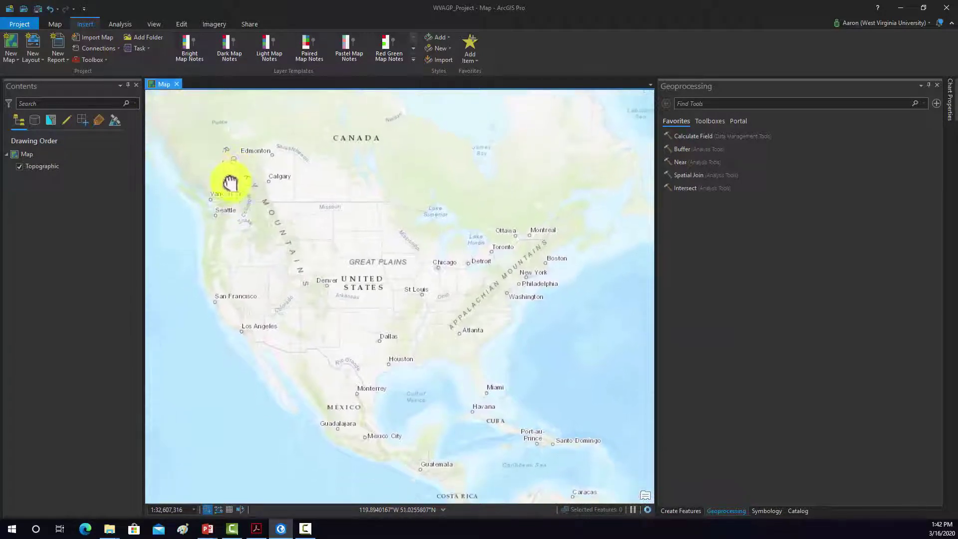
click(13, 59)
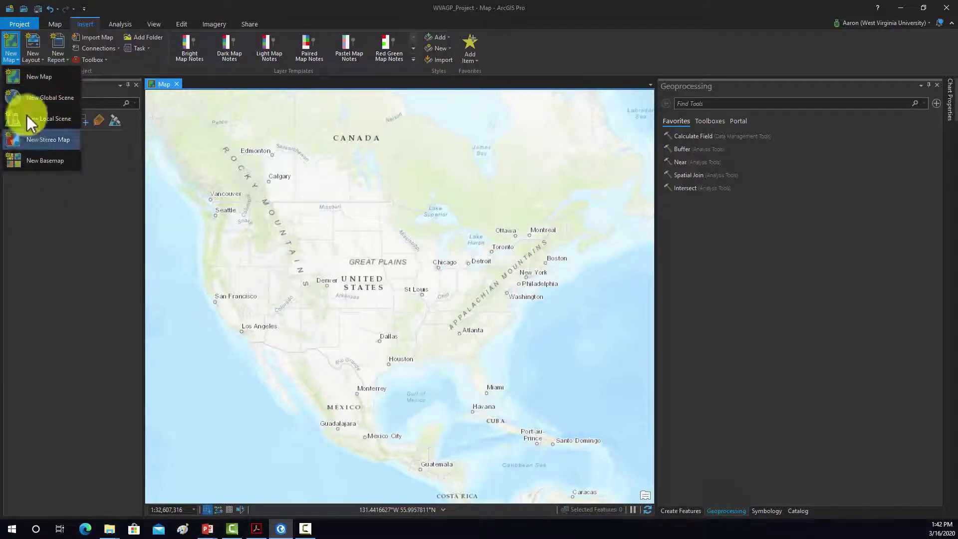
click(28, 78)
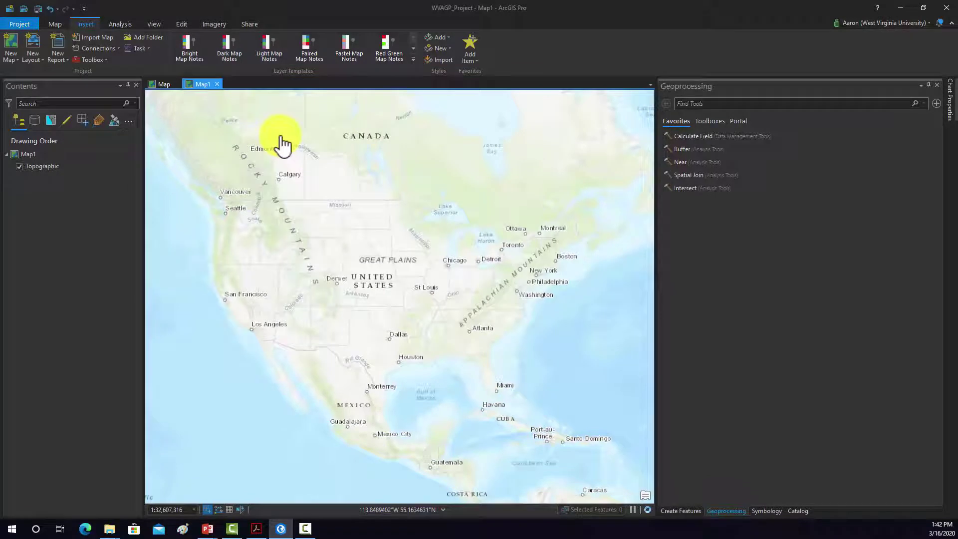
Add a new global scene and spin the globe to shift North America up.
click(10, 58)
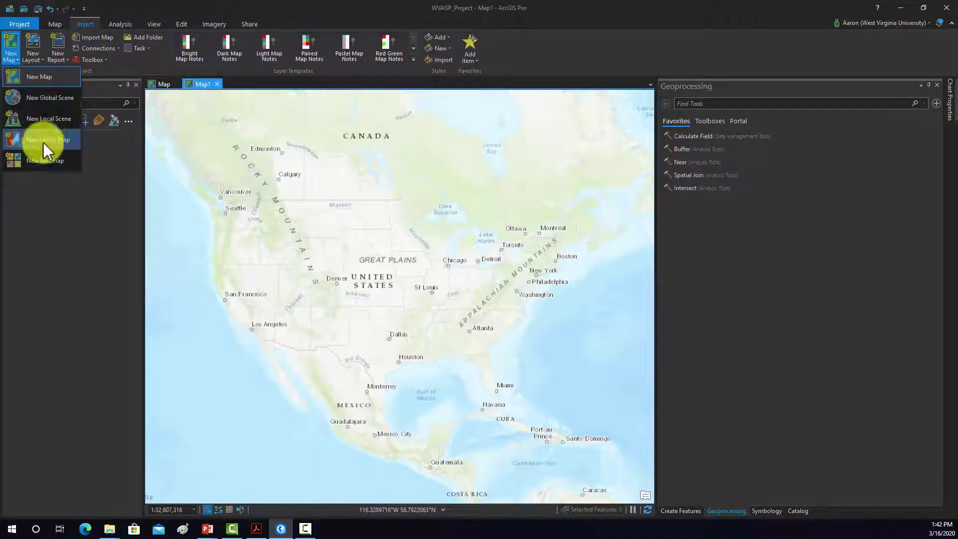
click(43, 97)
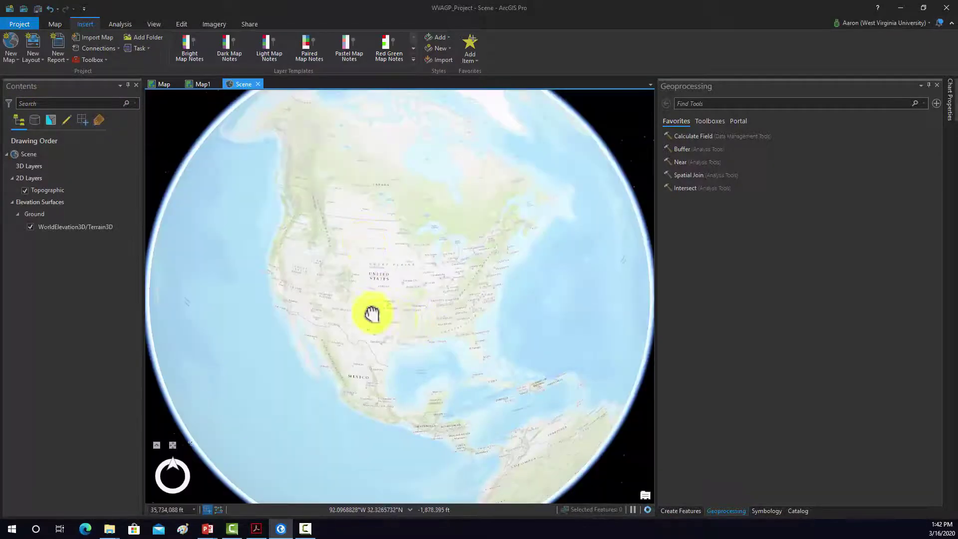
drag(372, 313, 408, 287)
Add an Architectural A portrait layout and a new basemap, then close the Basemap view.
click(31, 56)
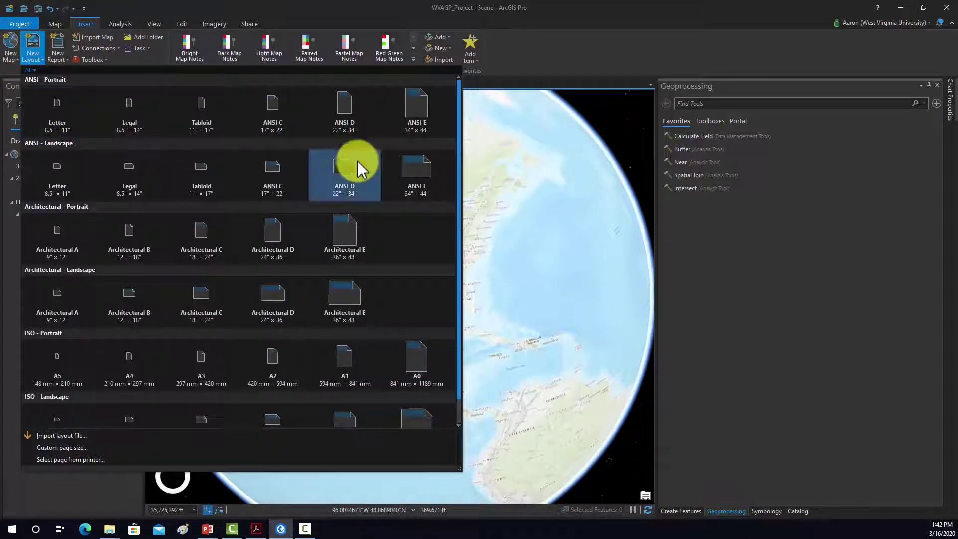
click(64, 251)
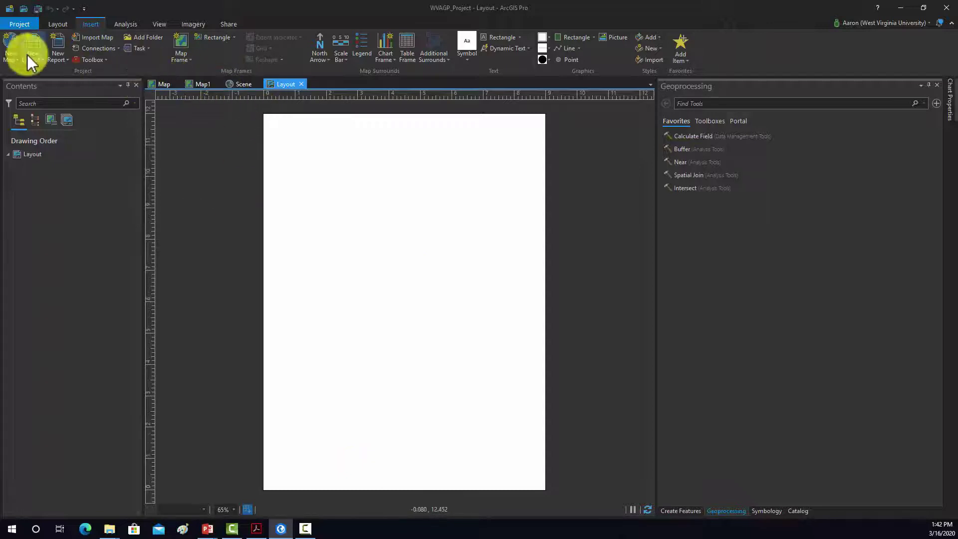
click(11, 56)
click(51, 161)
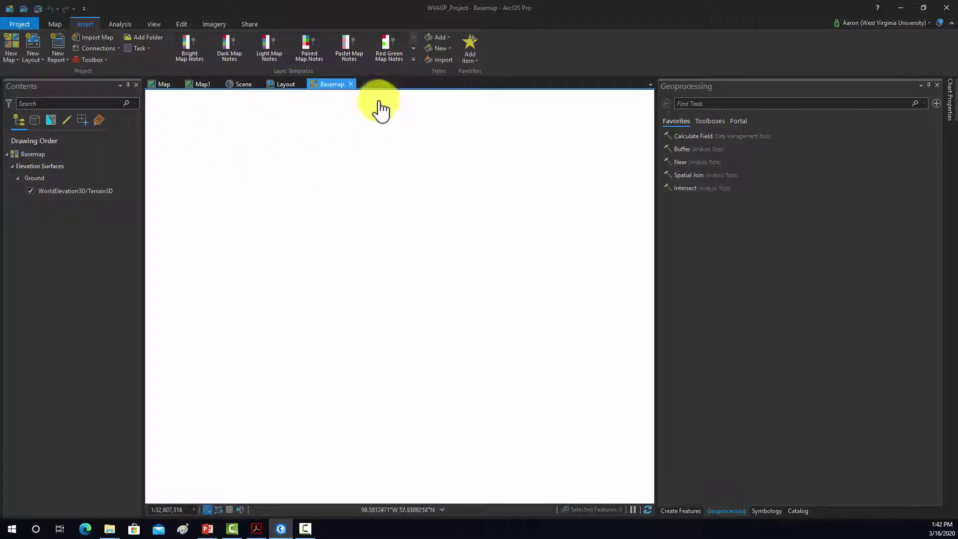
click(351, 84)
Close the Layout, Scene and Map1 views and open the project Catalog view.
click(301, 85)
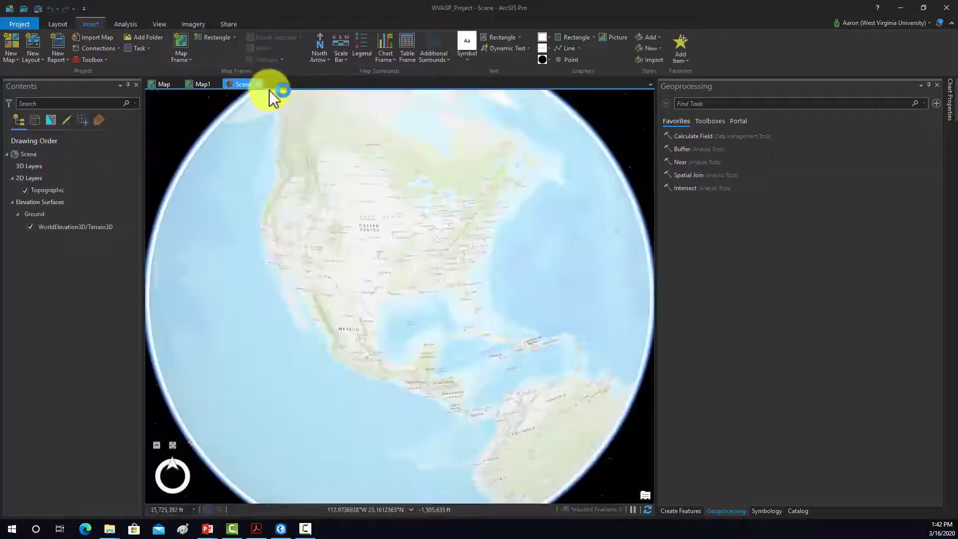
click(258, 84)
click(218, 85)
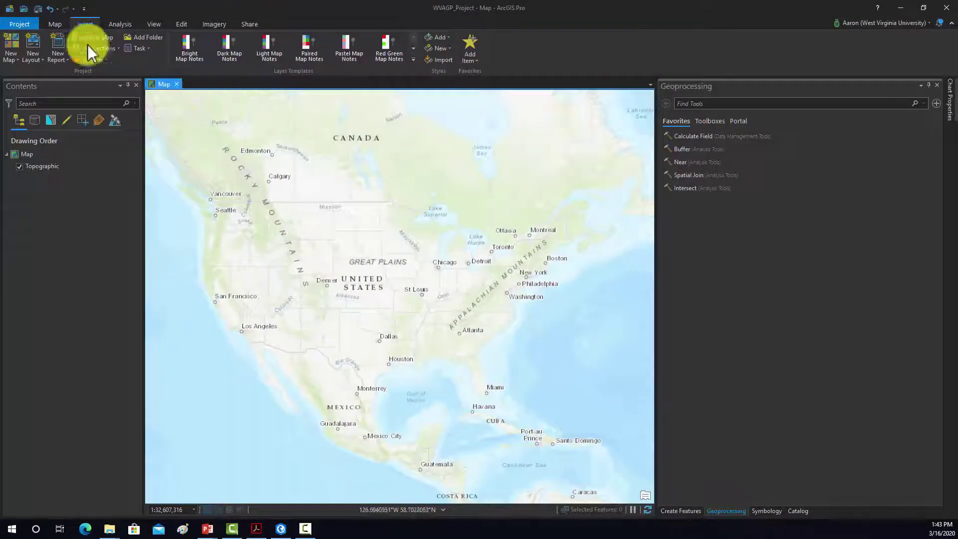
click(151, 23)
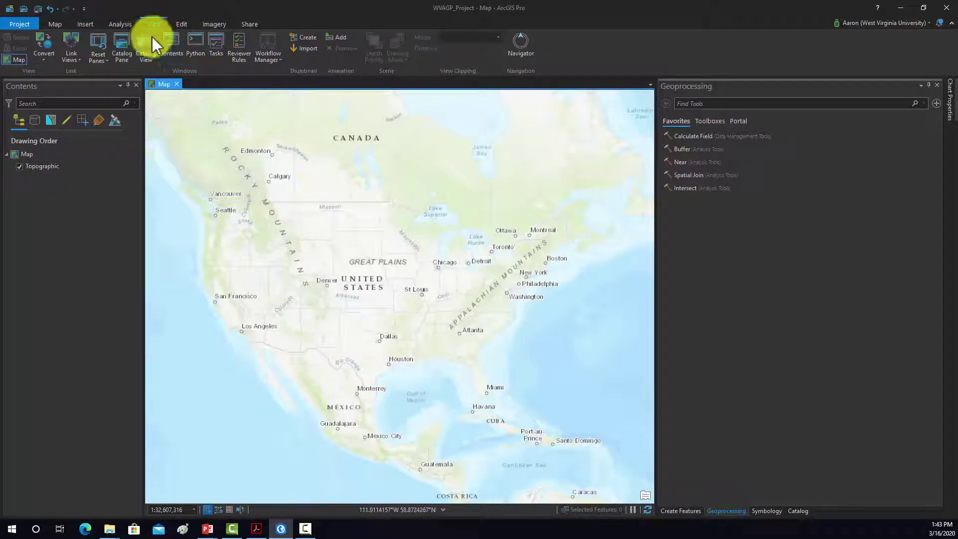
click(123, 50)
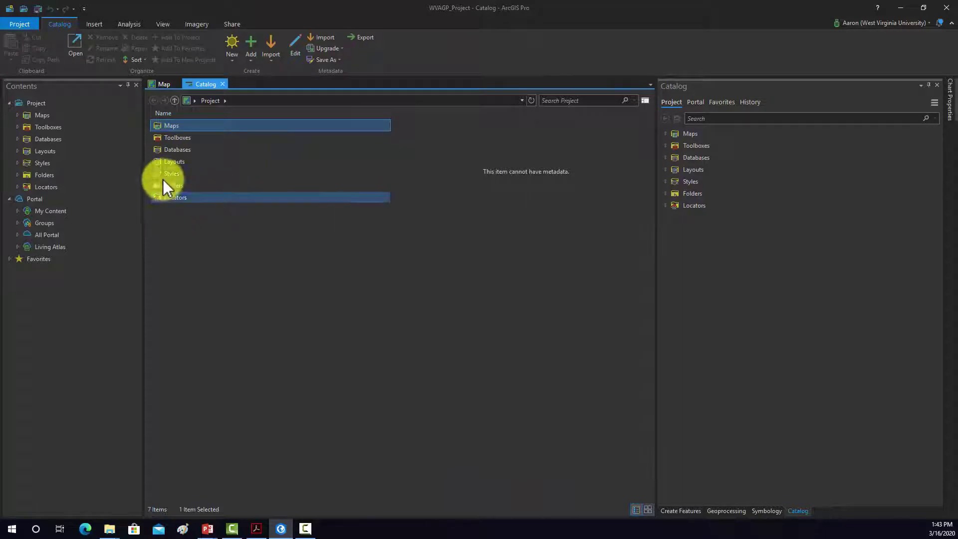
In the Maps folder, rename Map to MapDemo1 and Map1 to MapDemo2.
double_click(169, 125)
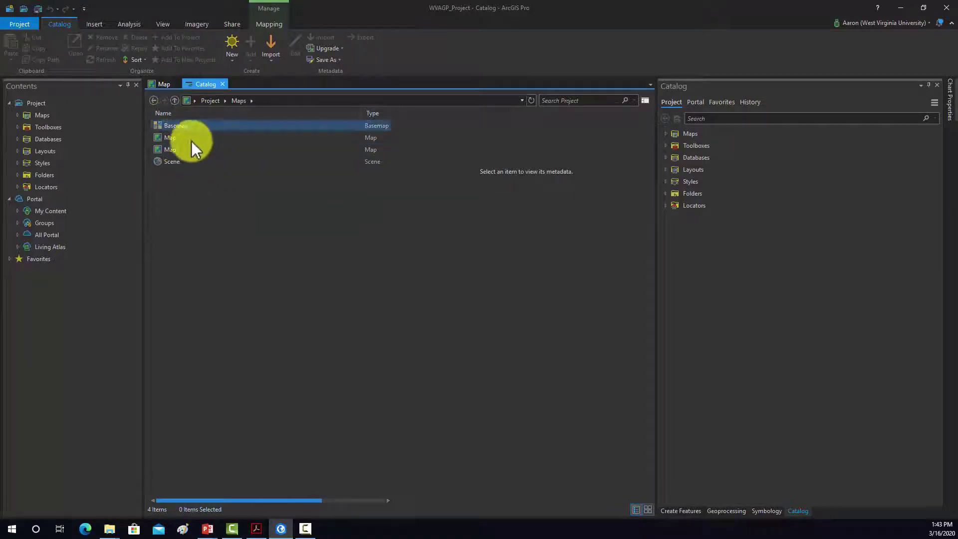
right_click(168, 138)
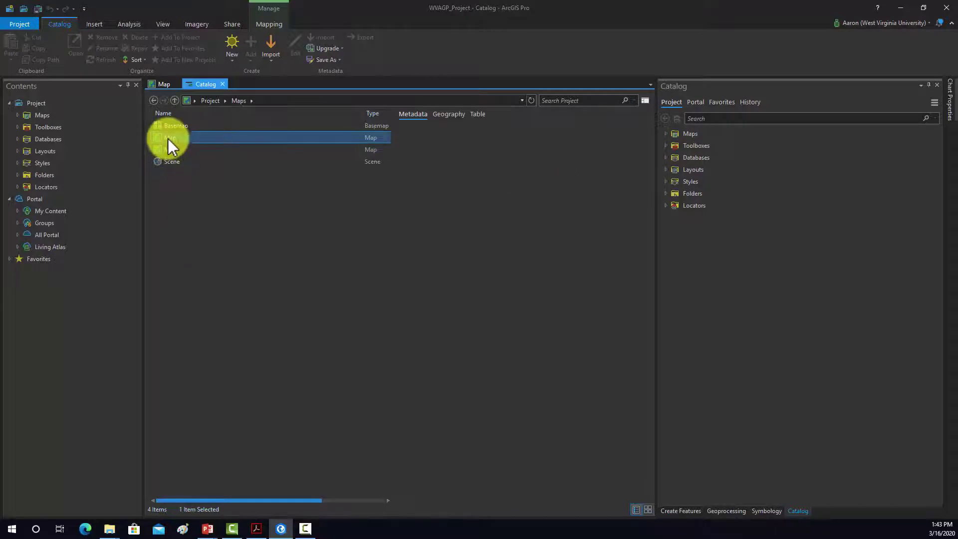
click(202, 217)
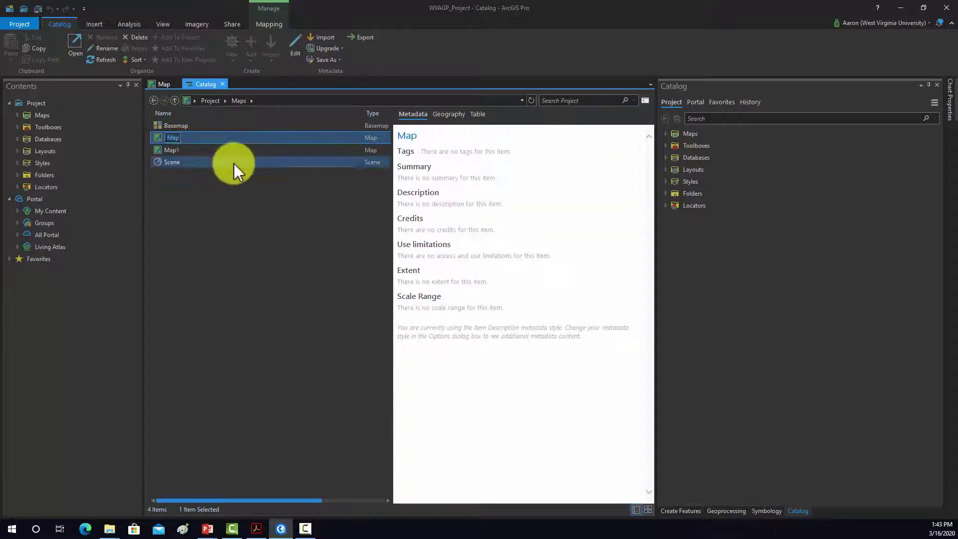
text(Map)
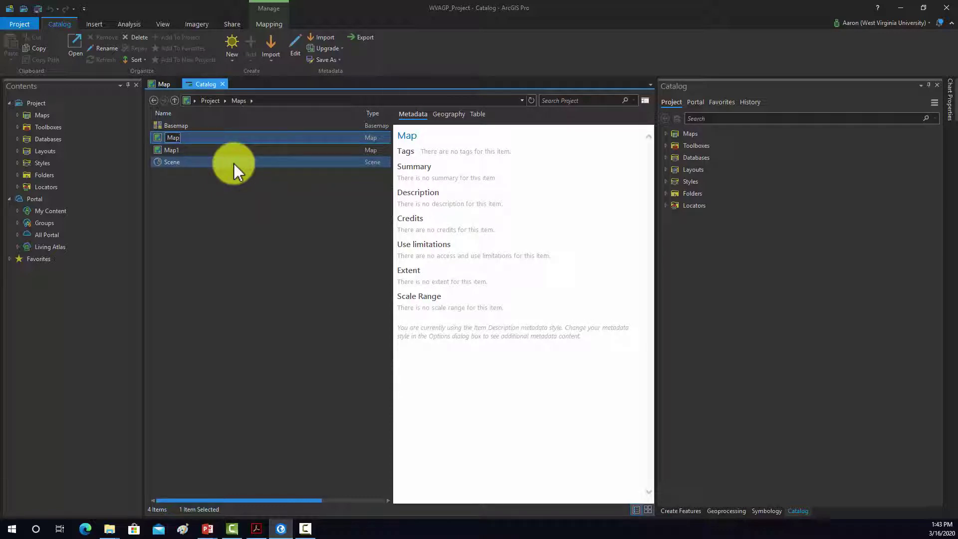
text(Demo1)
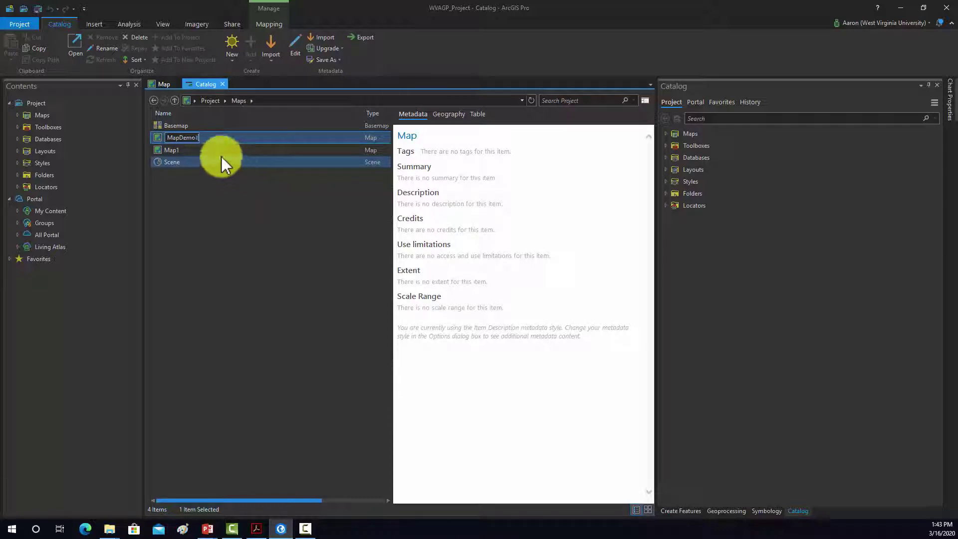
click(218, 153)
right_click(179, 148)
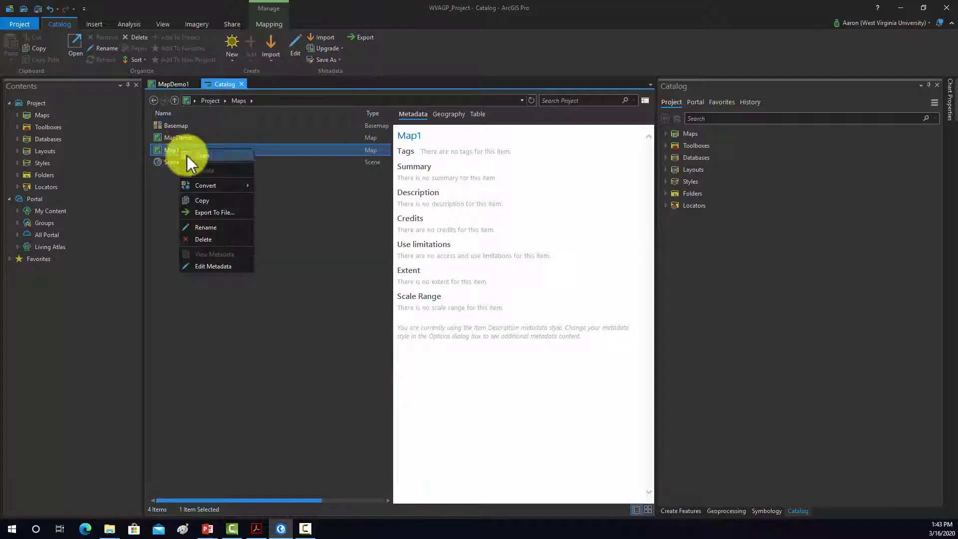
click(212, 225)
key(BackSpace)
text(MapDemo)
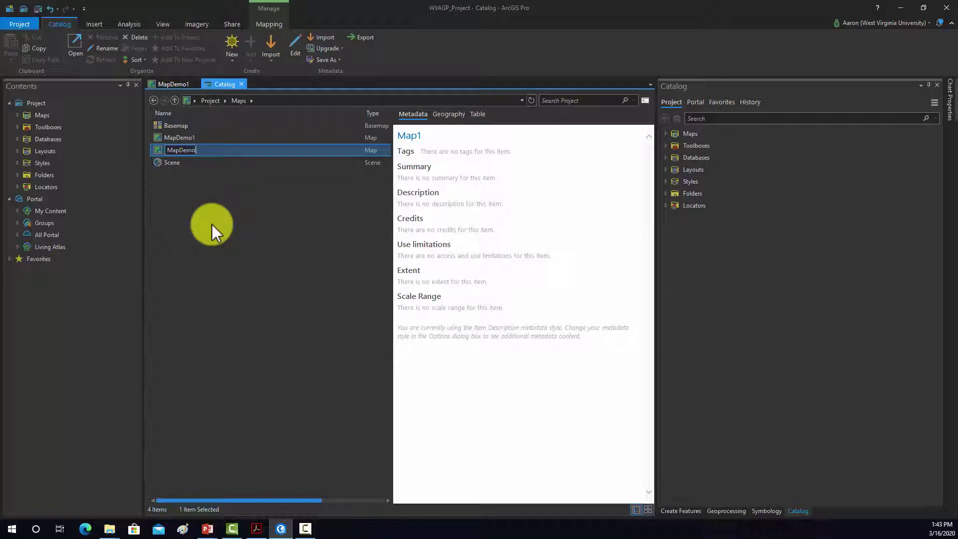
text(2)
key(Return)
Rename the Scene item to SceneDemo1 and the Basemap to Basemap1.
right_click(178, 164)
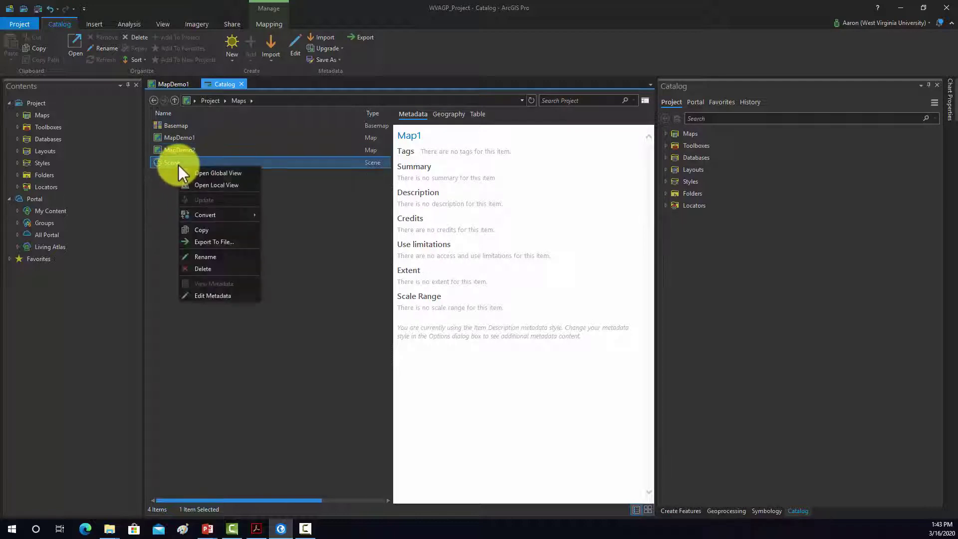
click(209, 256)
key(BackSpace)
text(SceneDemo)
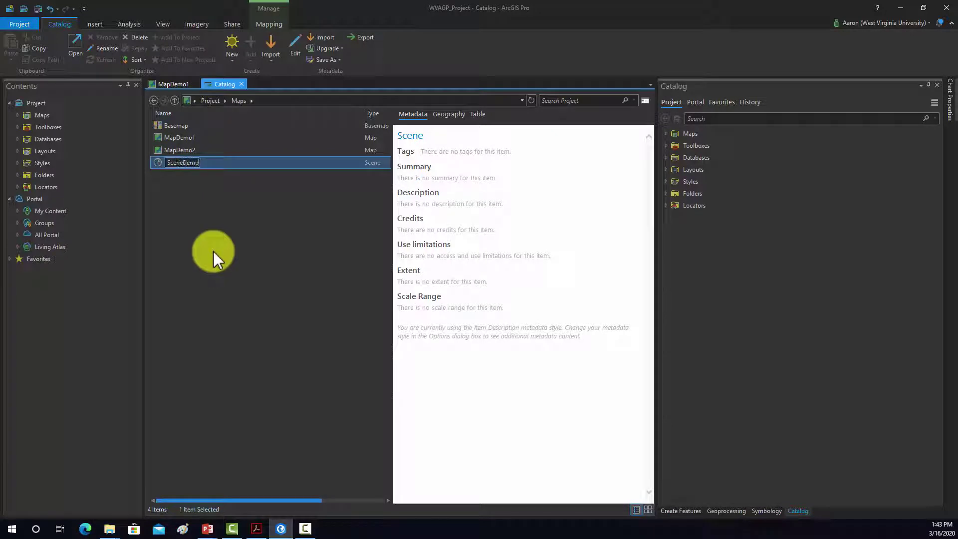
text(1)
key(Return)
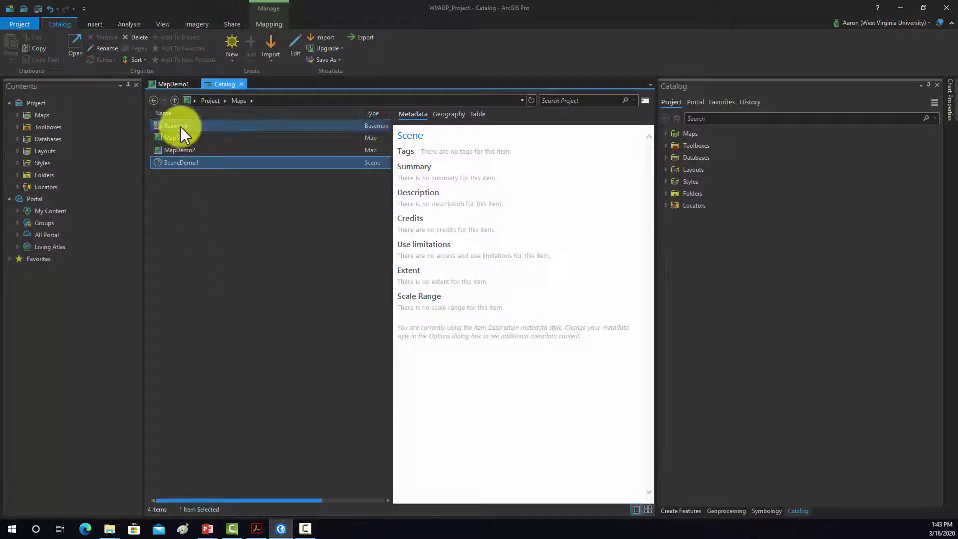
right_click(180, 127)
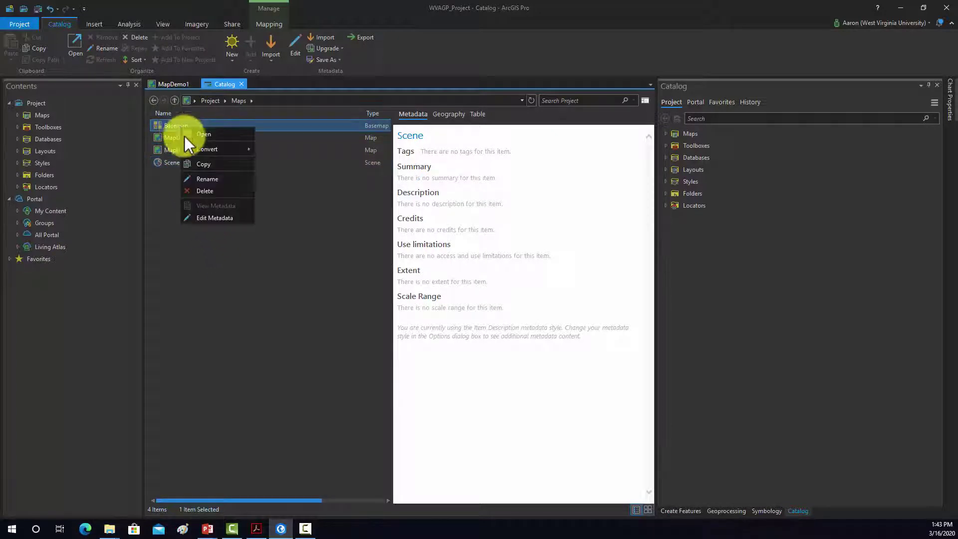
click(207, 179)
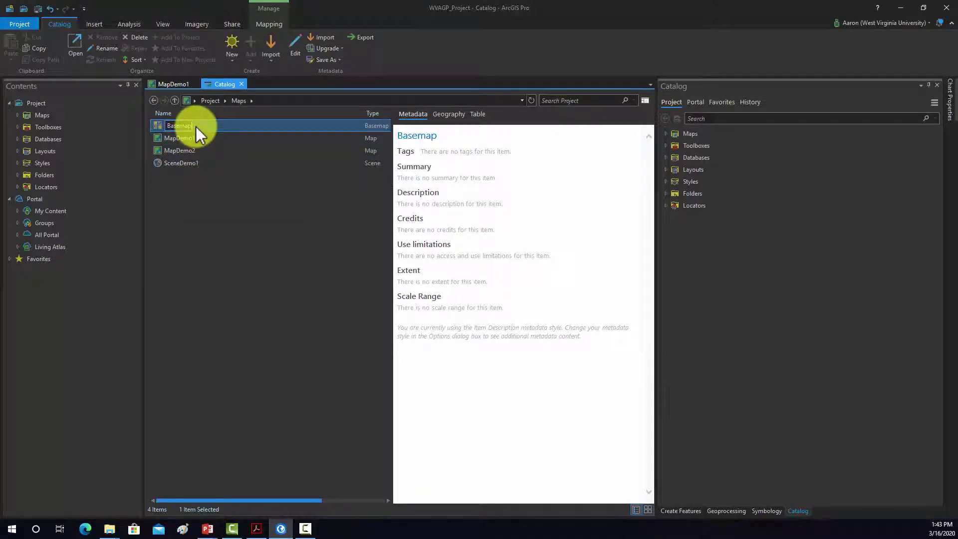
text(1)
key(Return)
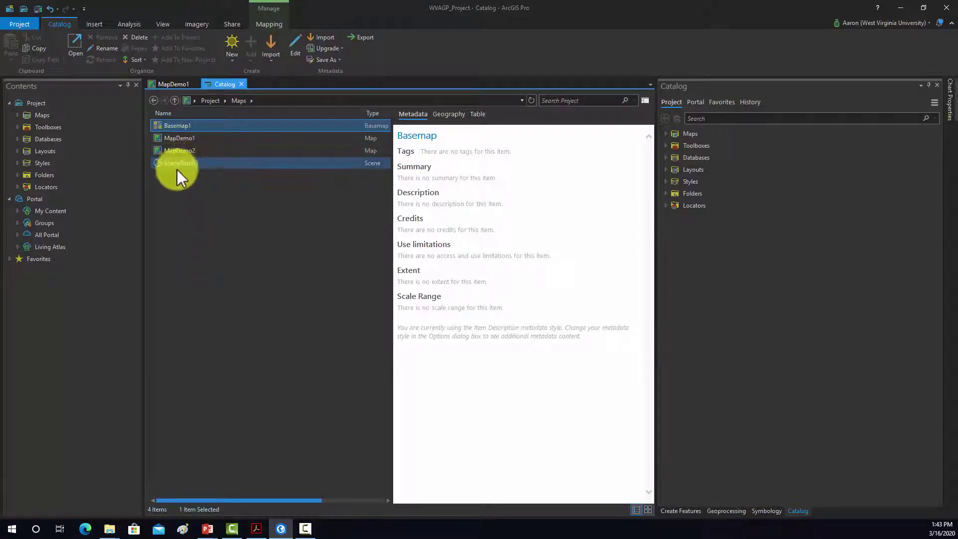
Open MapDemo1 briefly, then open MapDemo2 in its own map view.
right_click(182, 138)
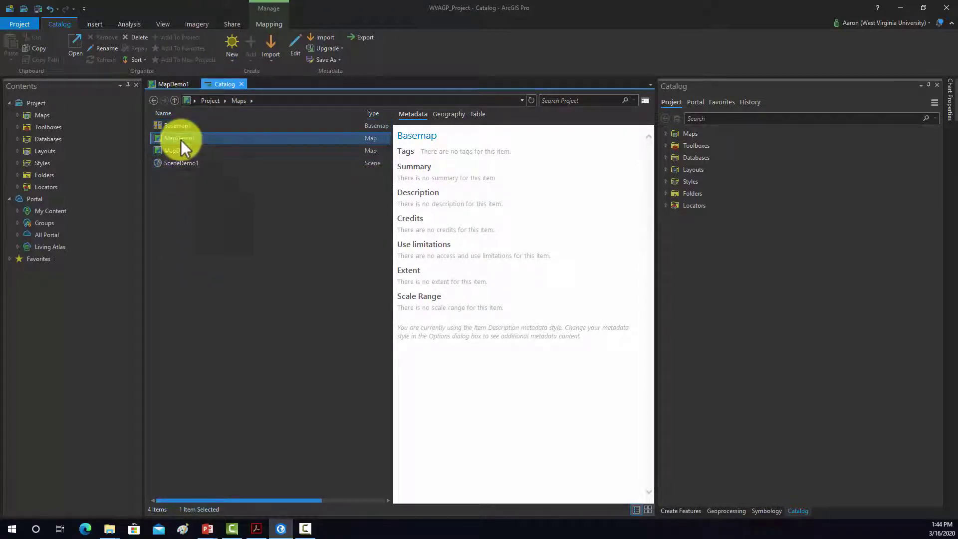
click(200, 146)
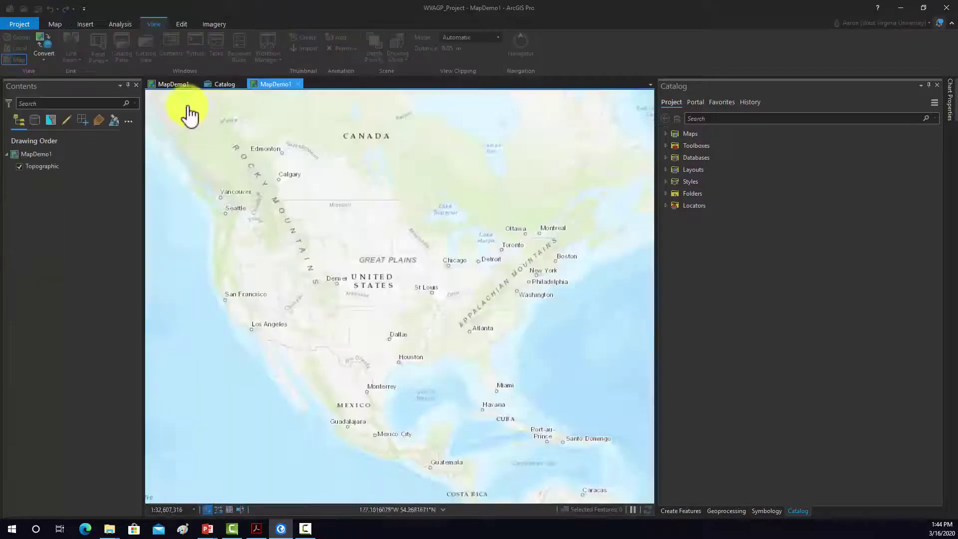
click(297, 84)
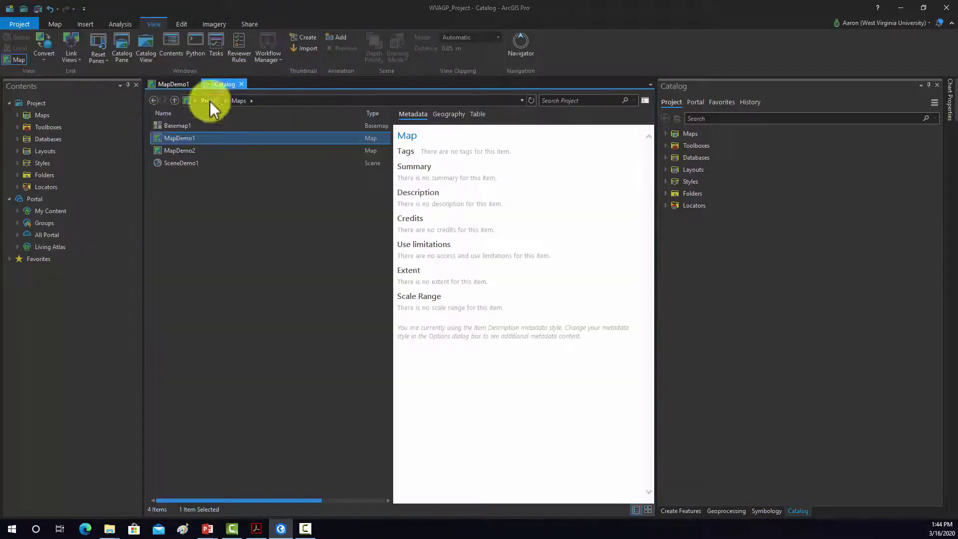
right_click(184, 150)
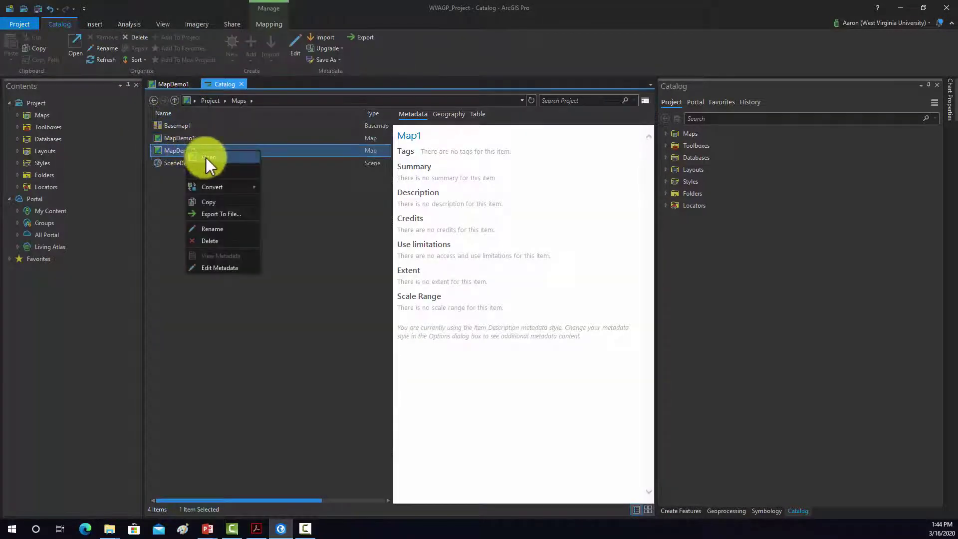
click(209, 157)
click(220, 83)
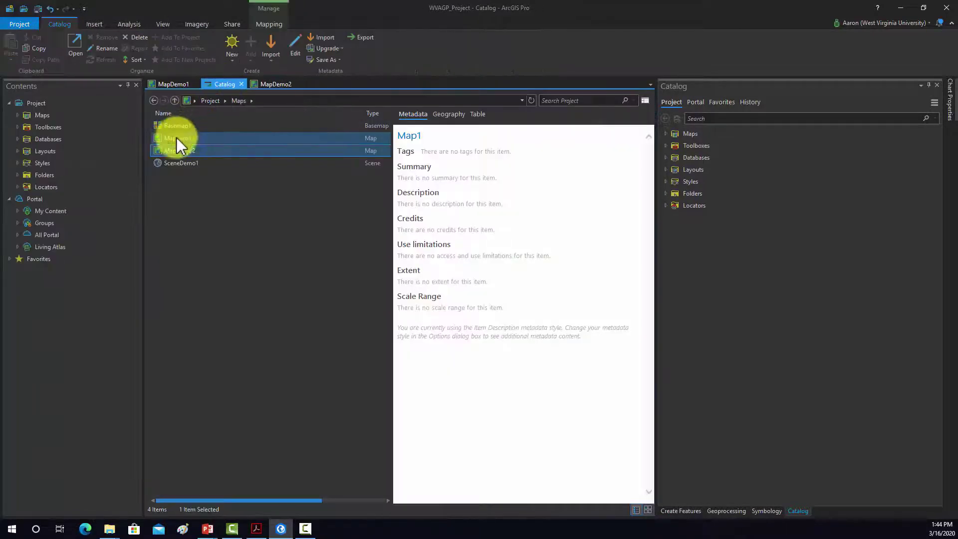
Open SceneDemo1 in a global 3D view and pan the globe.
right_click(178, 162)
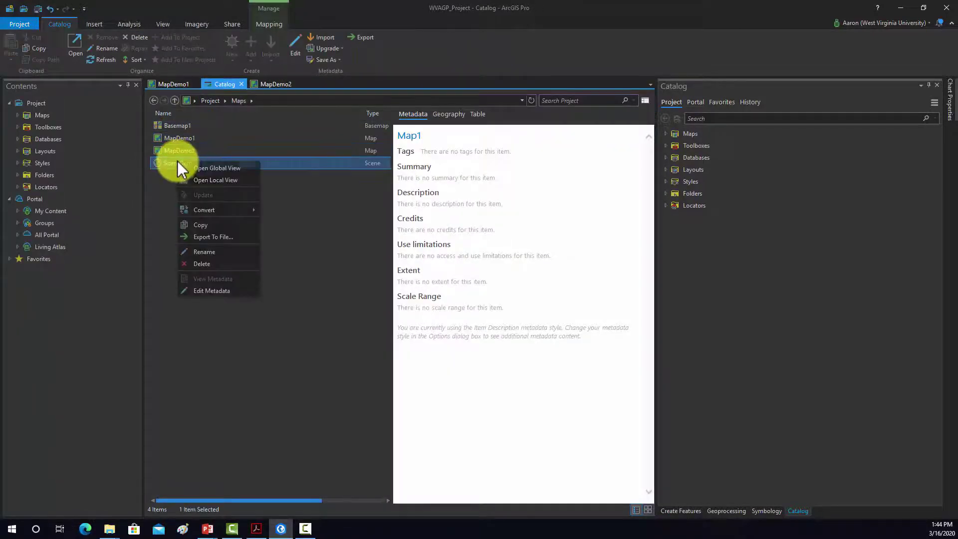
click(221, 169)
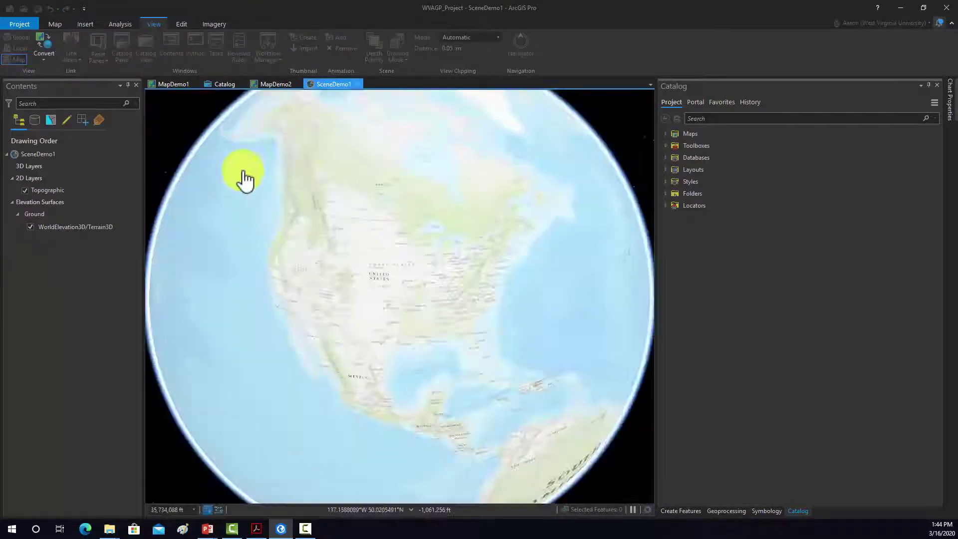
drag(244, 179, 220, 114)
click(221, 83)
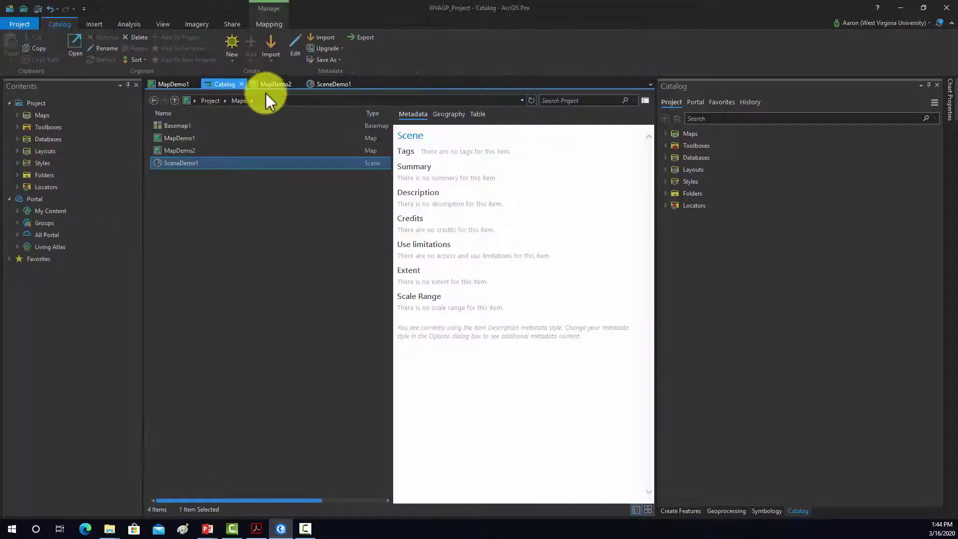
Browse the Layouts and Locators folders, then open the Databases folder.
click(151, 100)
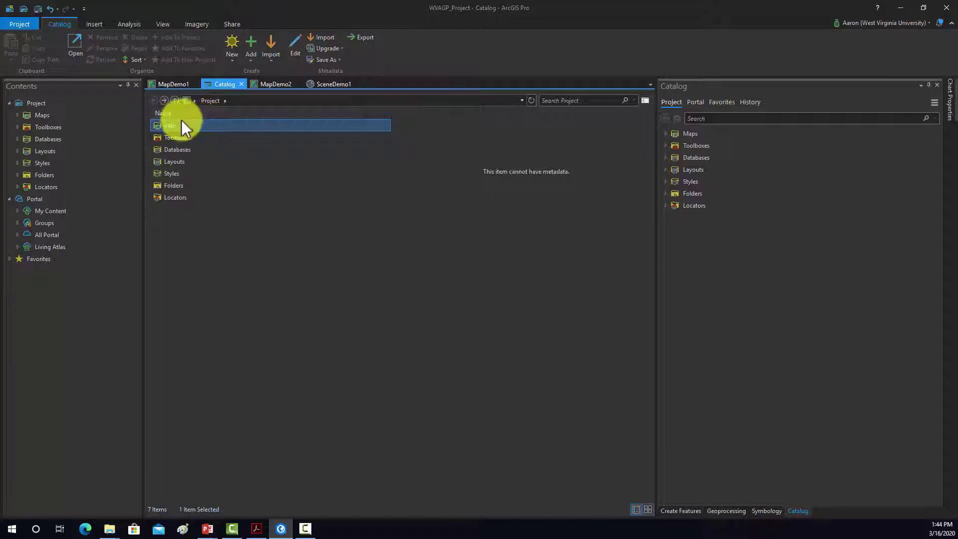
double_click(175, 162)
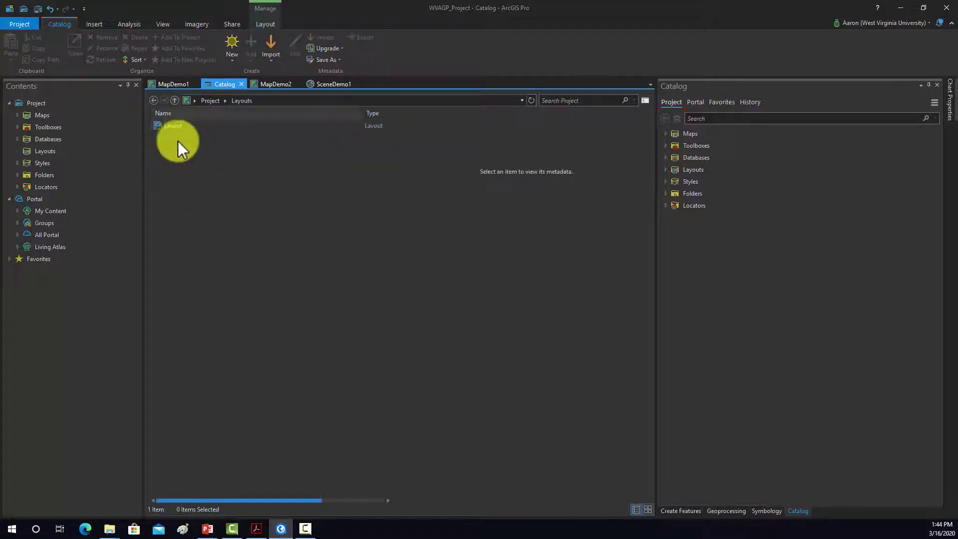
click(155, 101)
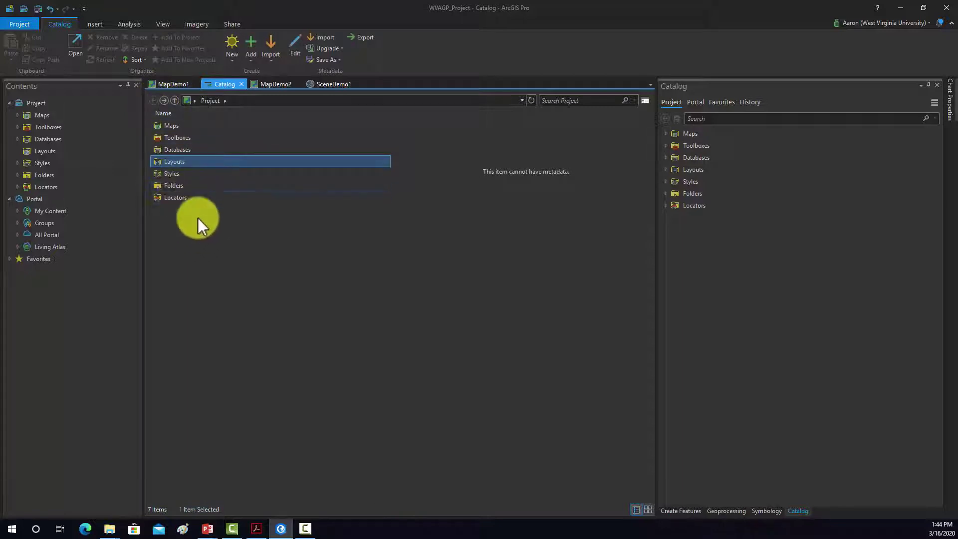
double_click(174, 198)
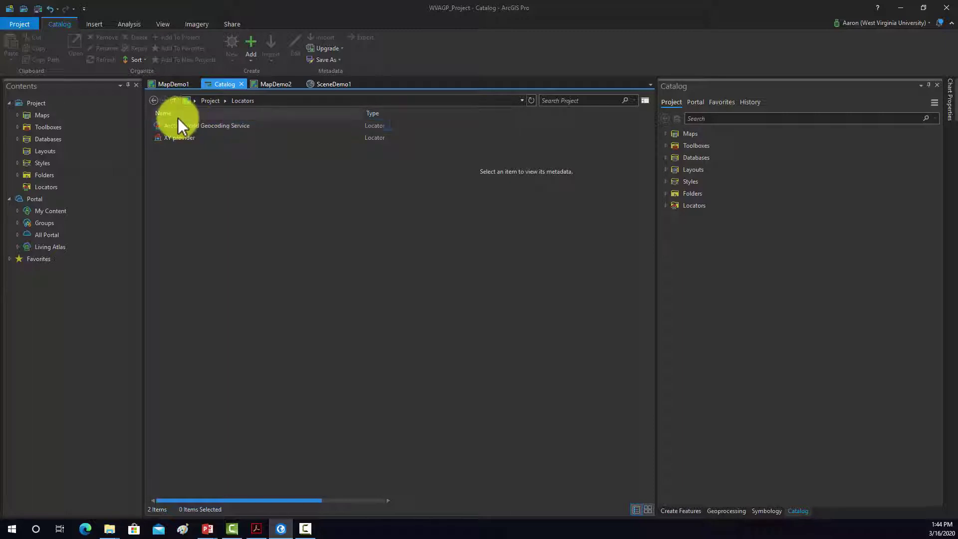
click(153, 101)
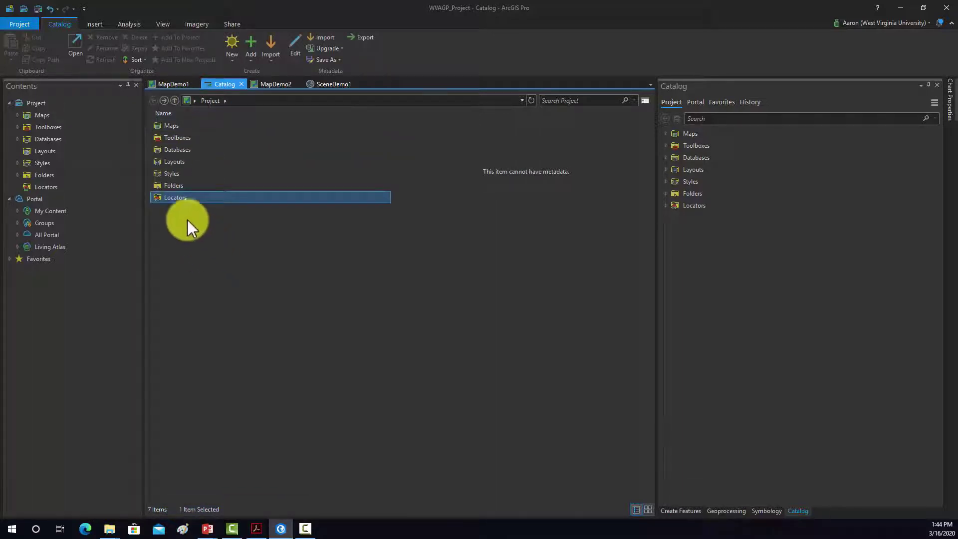
click(169, 149)
double_click(169, 148)
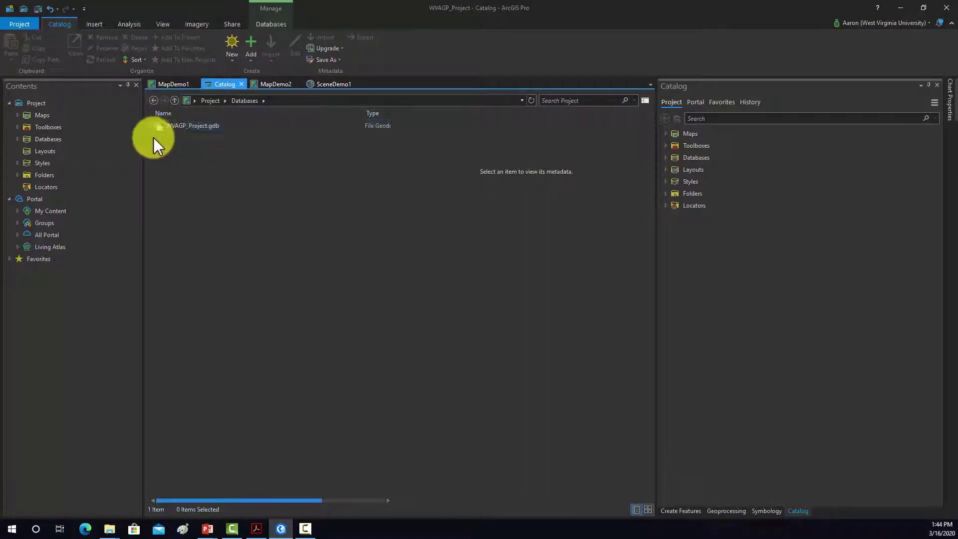
Create a new file geodatabase named Scratch_Space in the project's Databases folder.
right_click(179, 161)
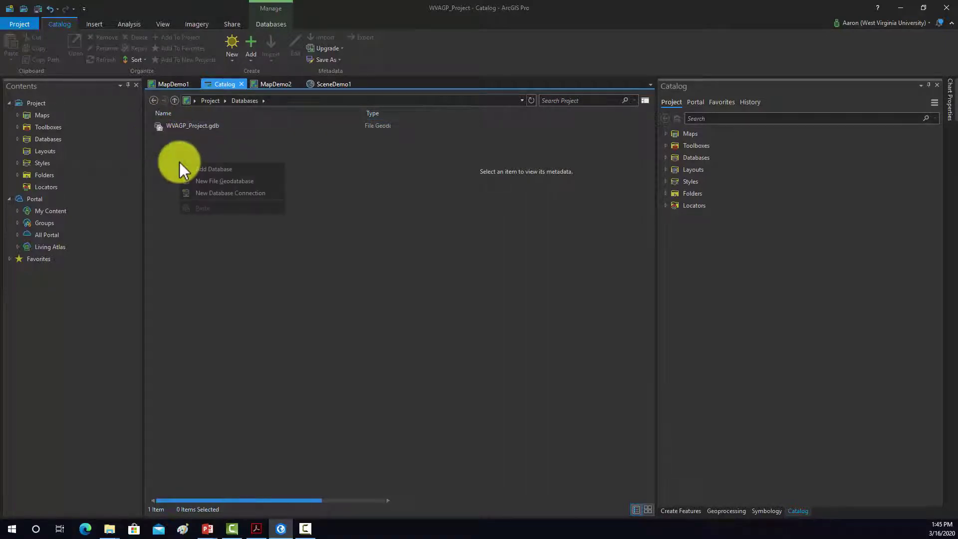
click(223, 171)
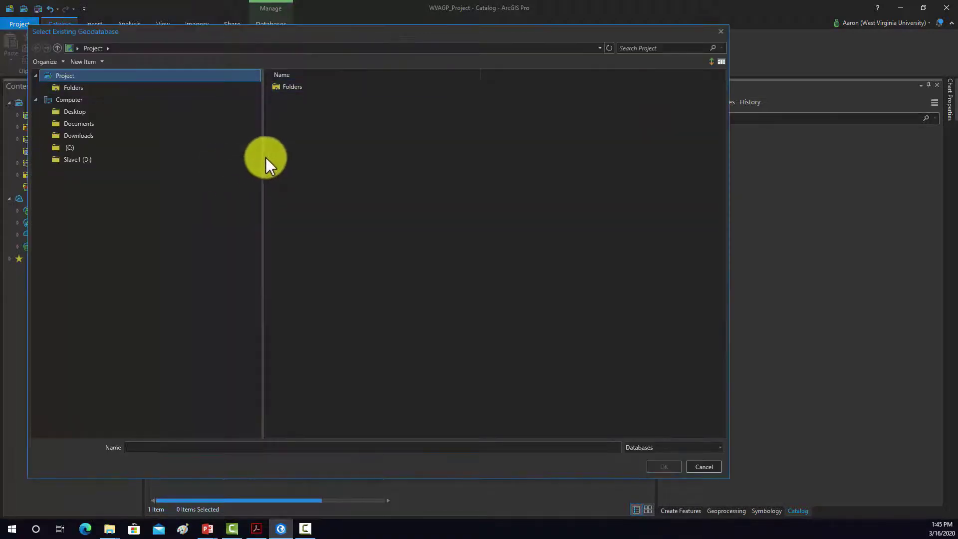
click(716, 32)
right_click(182, 188)
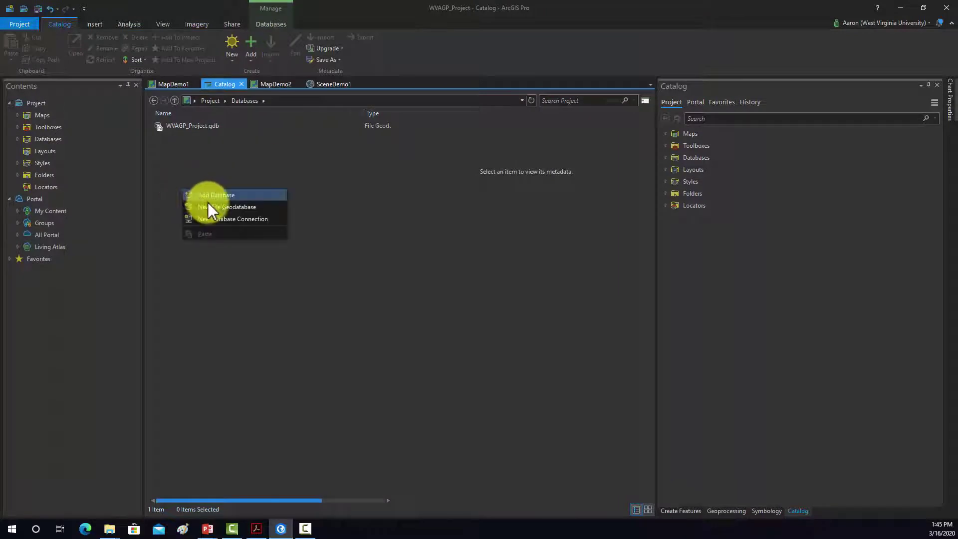
click(227, 206)
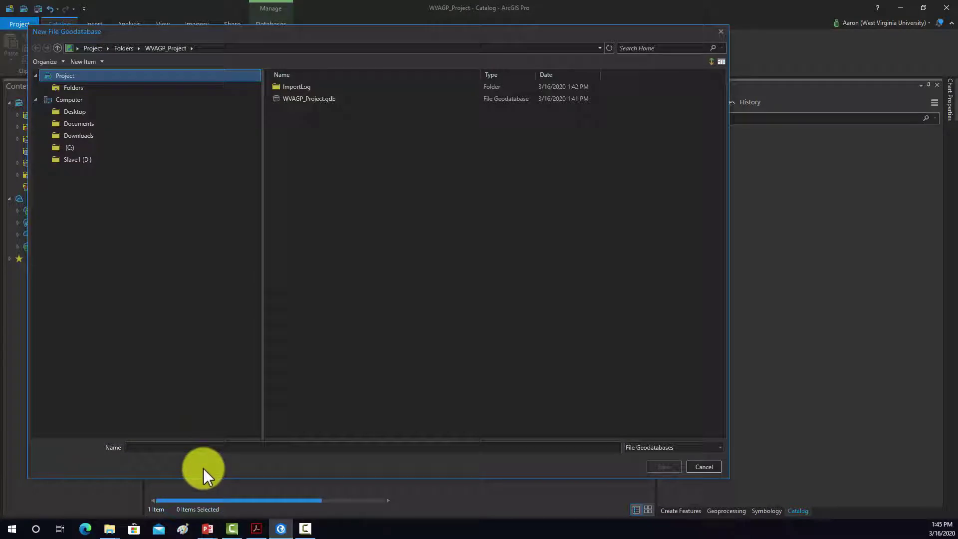
text(Scrat)
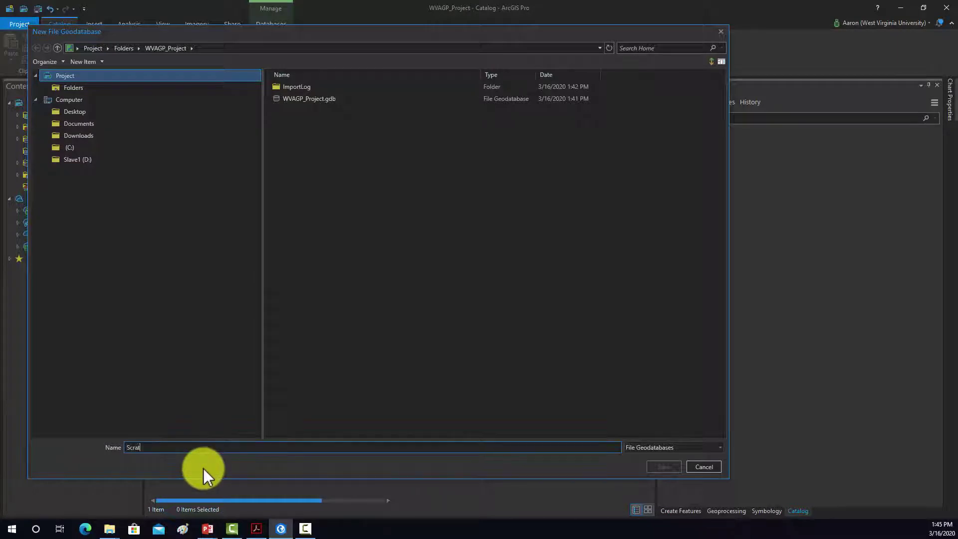
text(ch_Space)
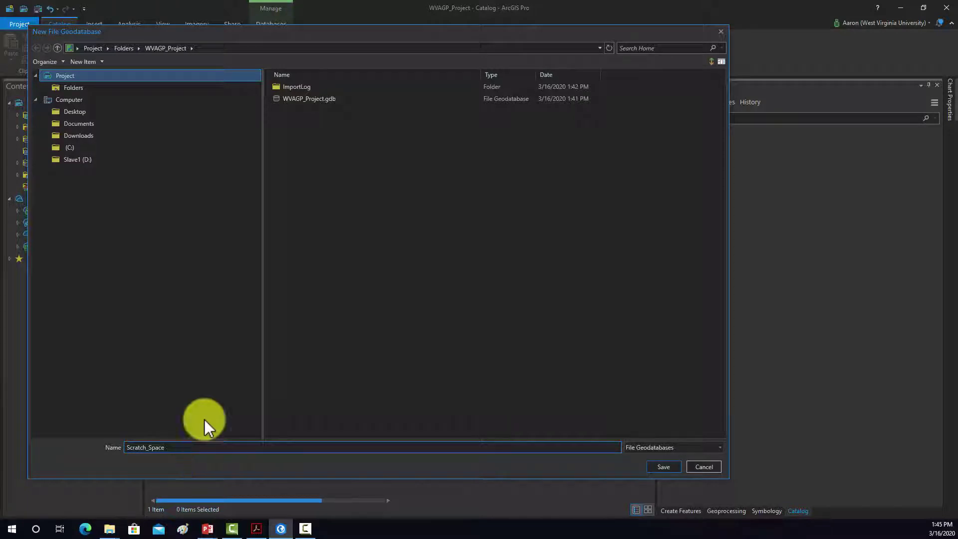
click(655, 466)
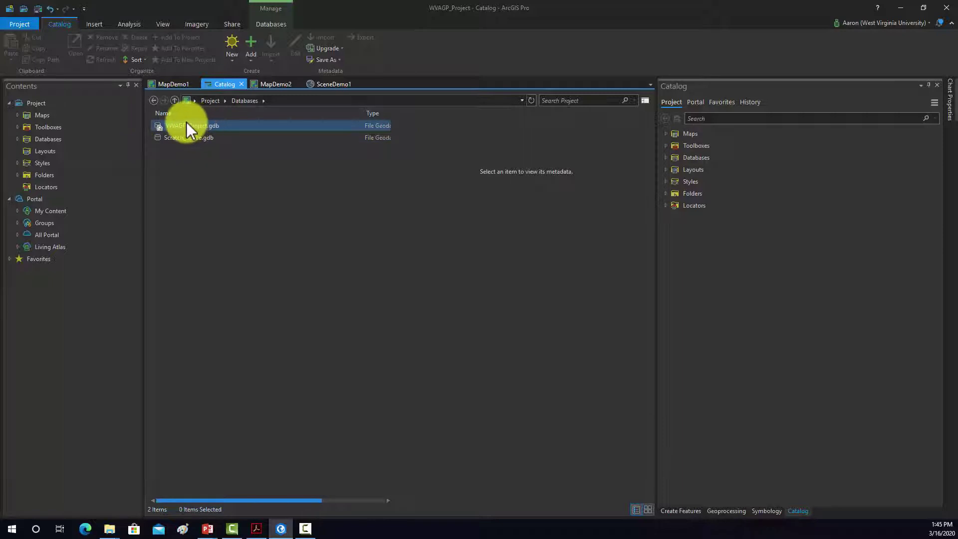
Add a folder connection to GLAD_data on drive D: and open Folders to confirm it.
click(153, 100)
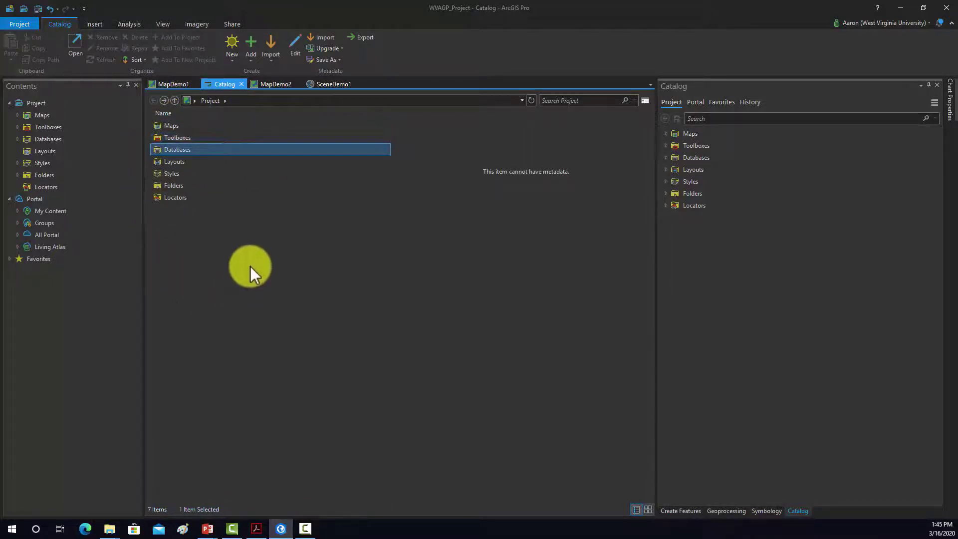
click(169, 187)
click(215, 195)
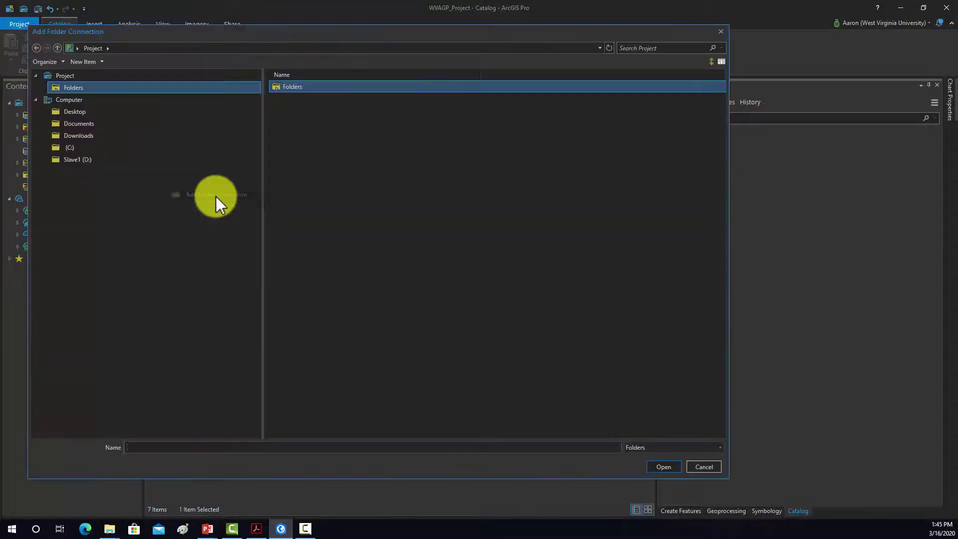
click(91, 160)
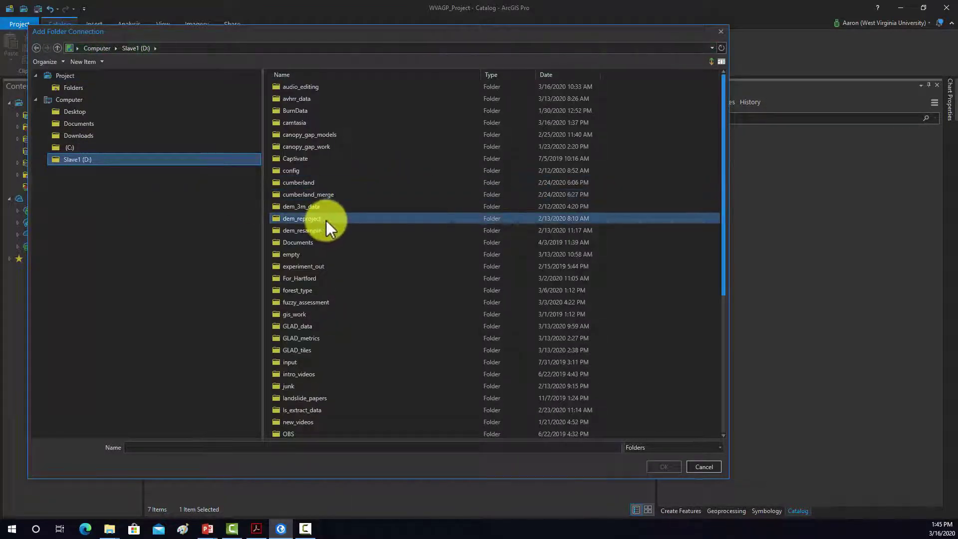
scroll(326, 216, down, 6)
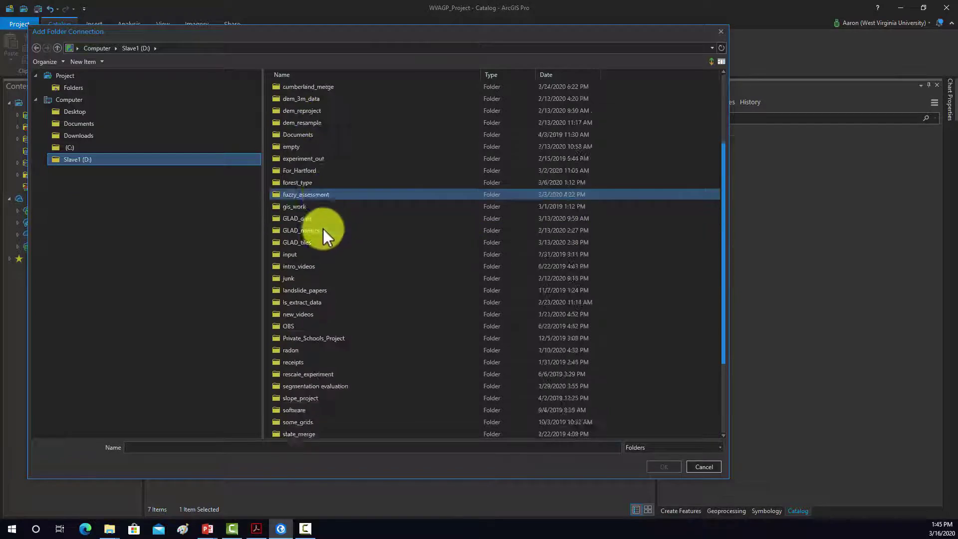
scroll(349, 294, up, 6)
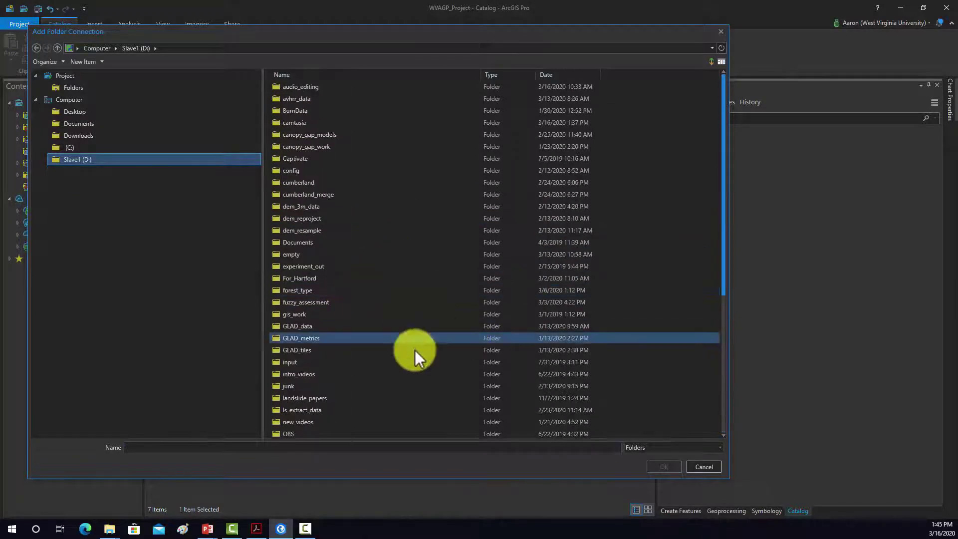
click(299, 326)
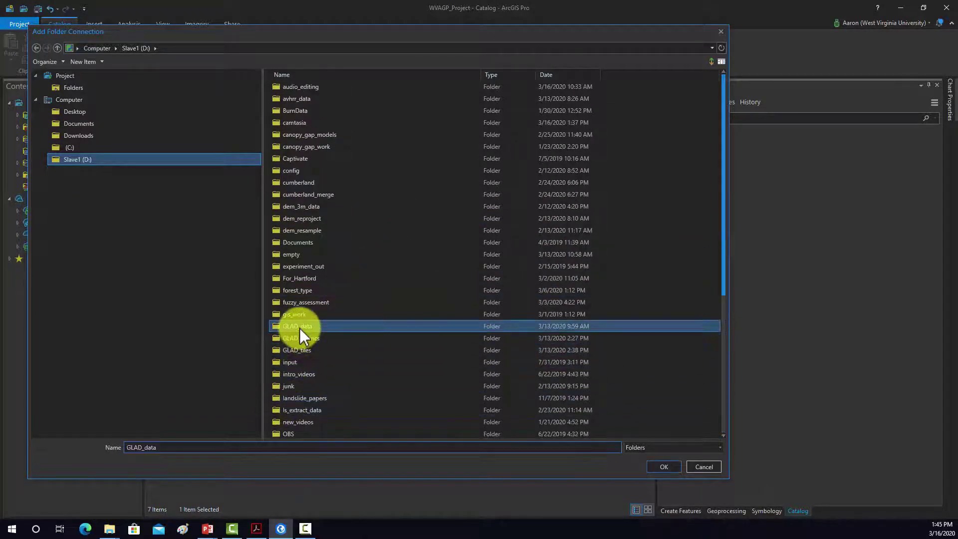
click(662, 466)
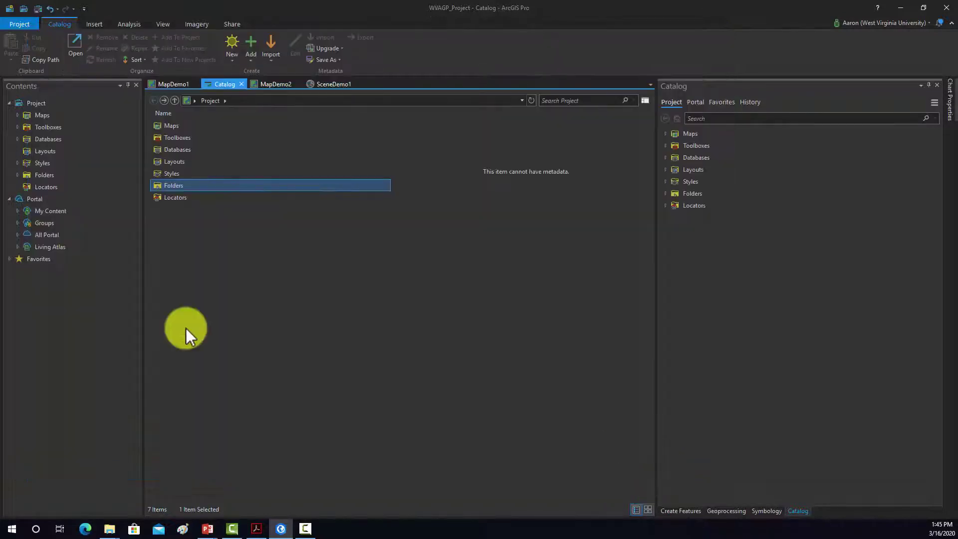
double_click(175, 184)
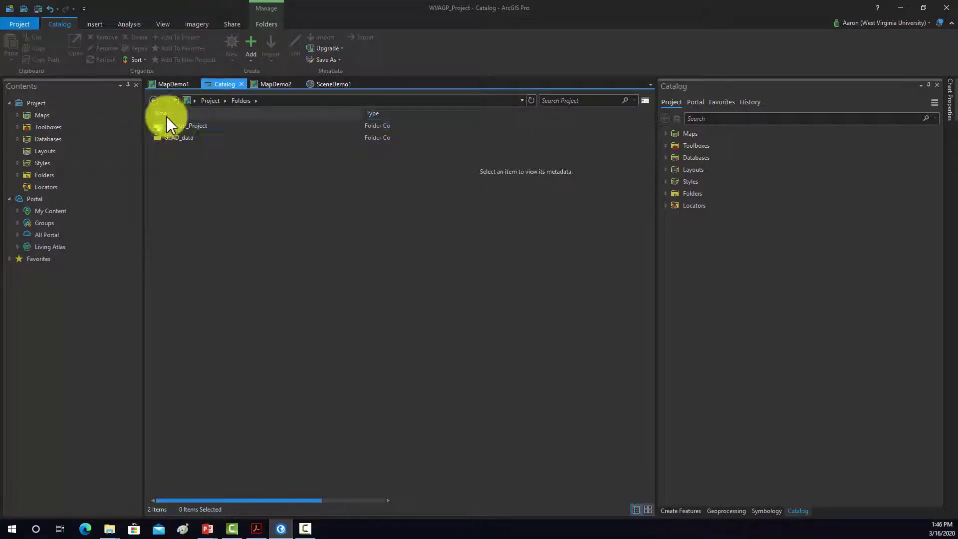
click(152, 101)
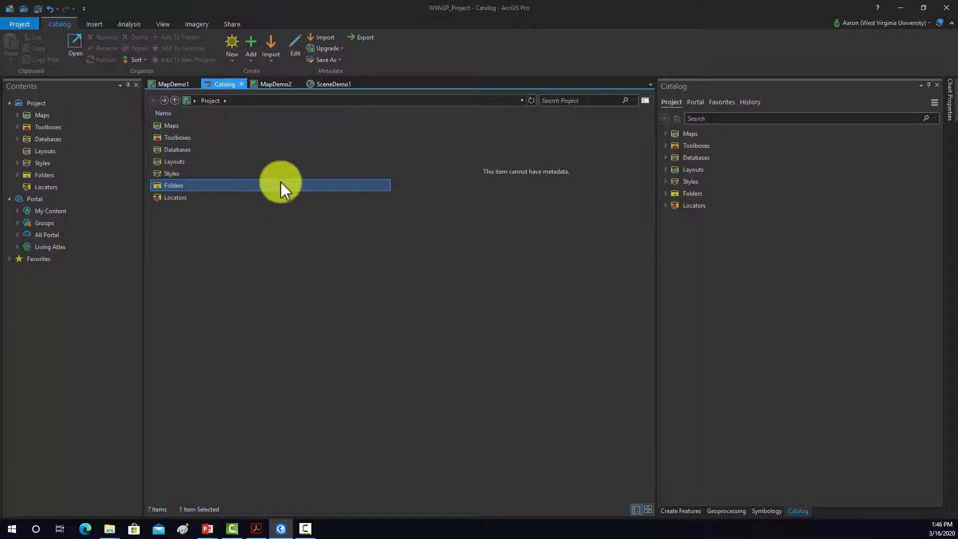
double_click(169, 174)
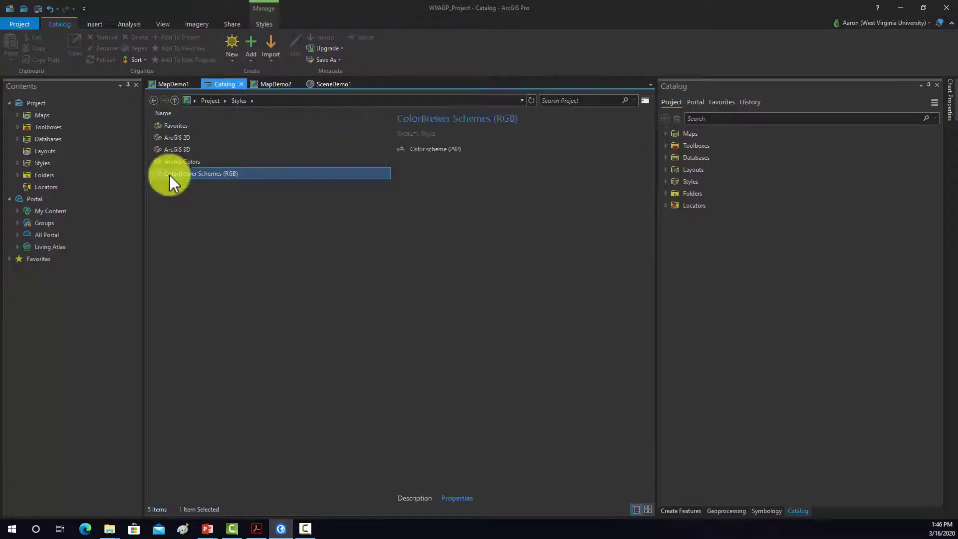
click(204, 226)
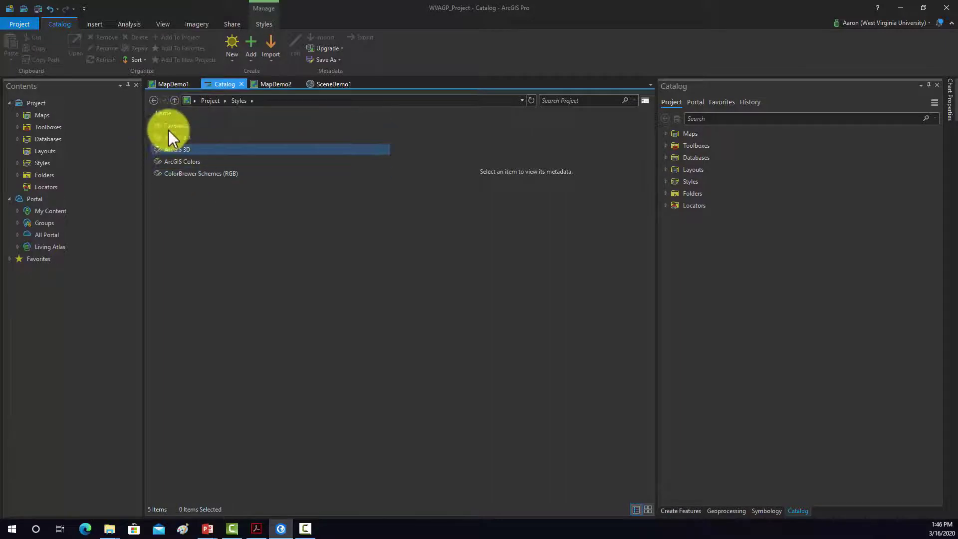
click(154, 101)
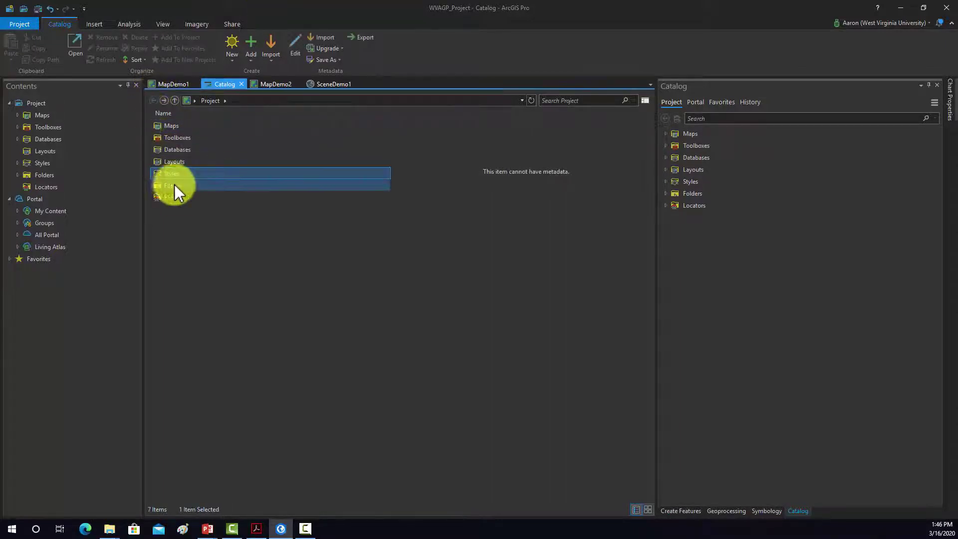
double_click(178, 136)
right_click(181, 151)
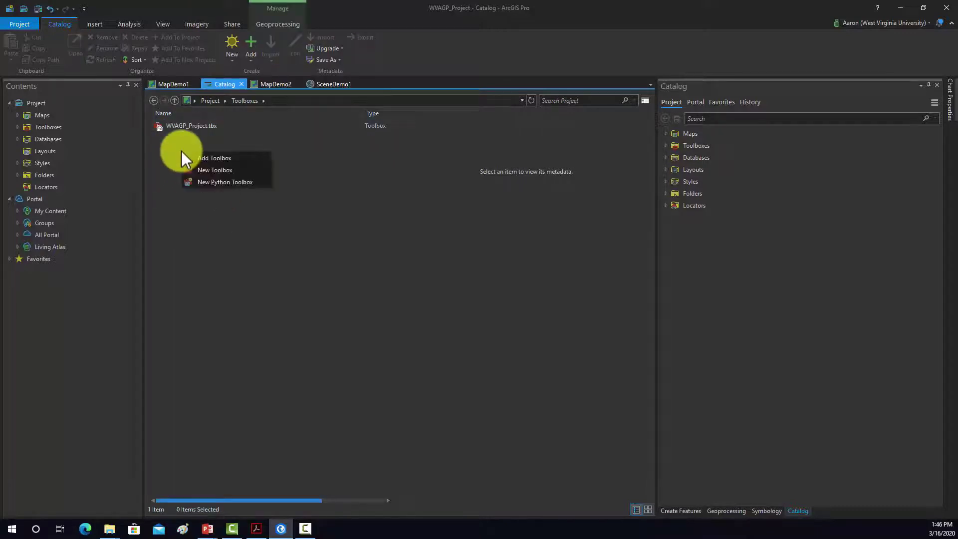
click(205, 158)
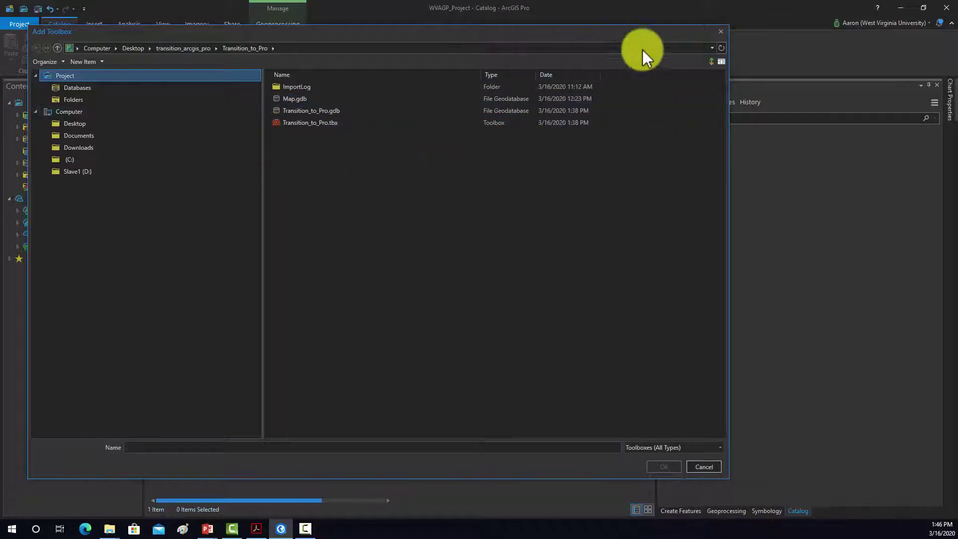
click(719, 32)
right_click(178, 156)
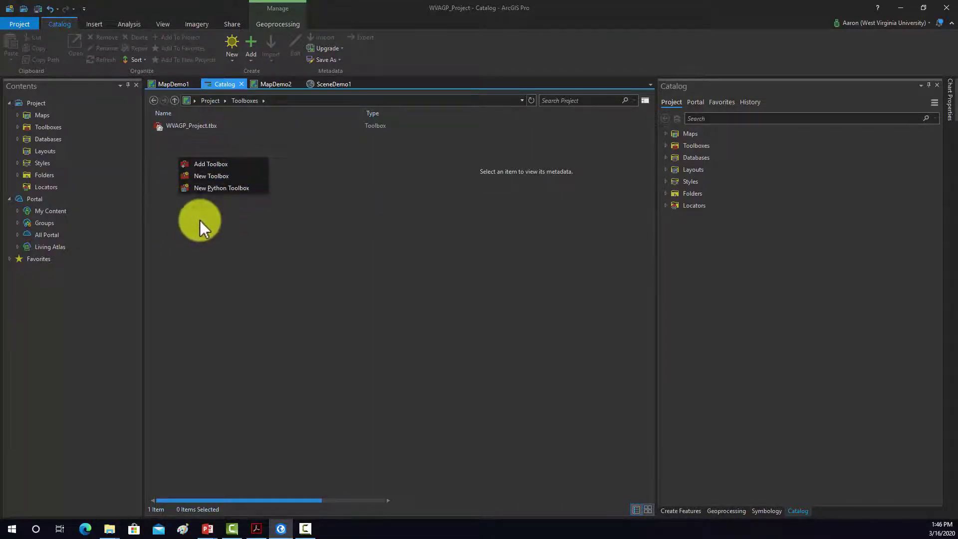
click(226, 126)
click(153, 100)
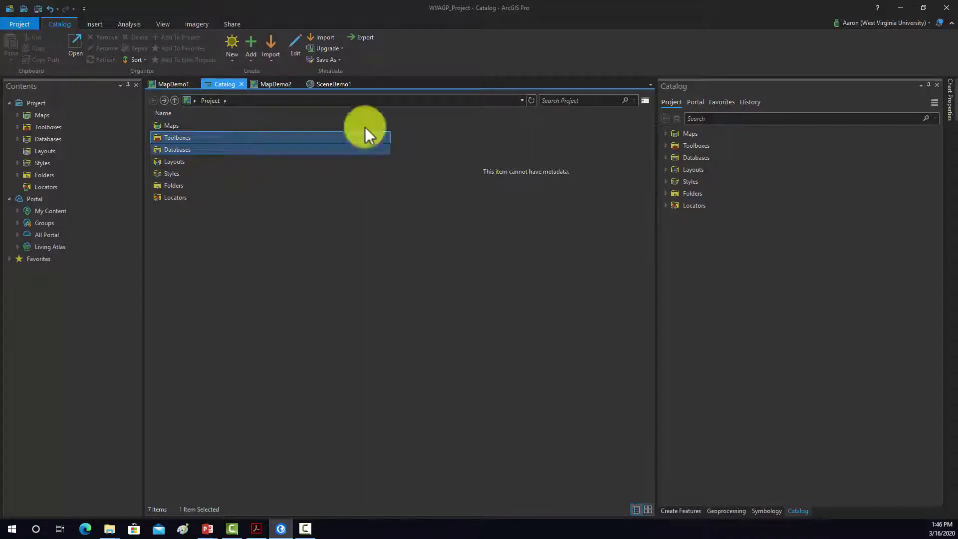
Close the Catalog view, switch to MapDemo1, and show the project's Licensing page.
click(235, 198)
click(241, 84)
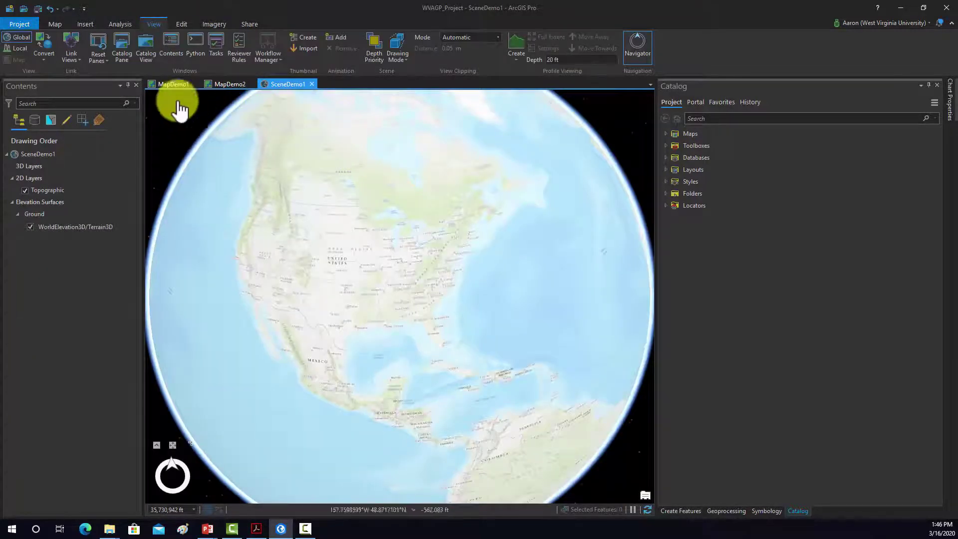
click(174, 84)
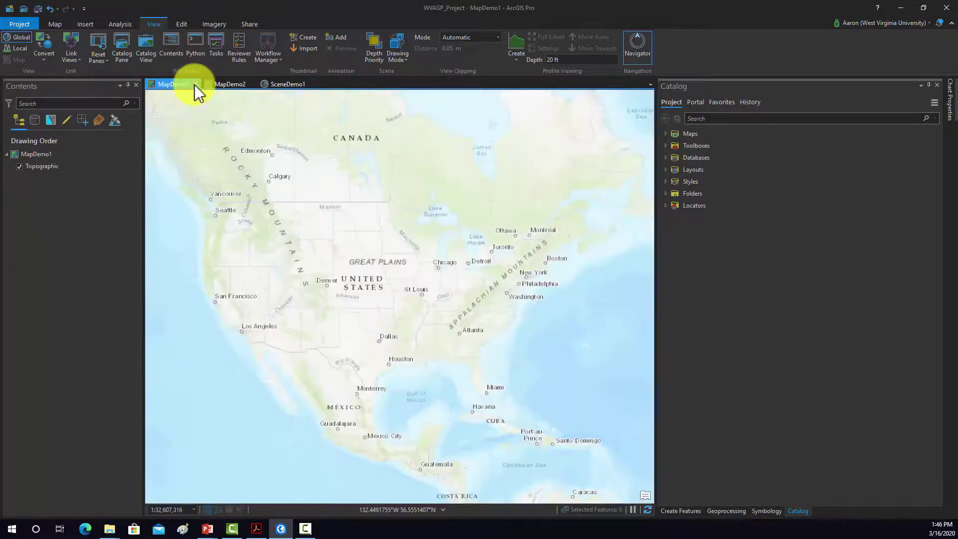
click(20, 24)
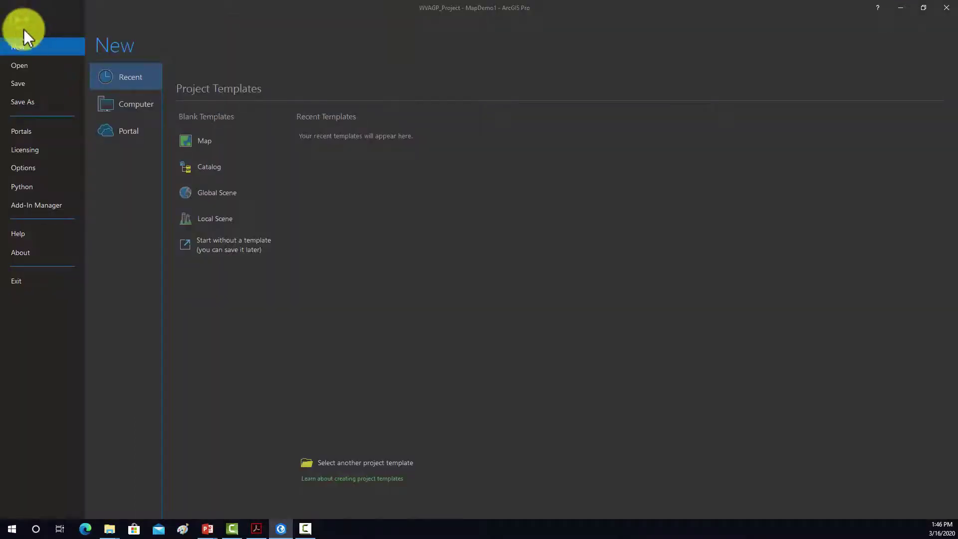
click(32, 151)
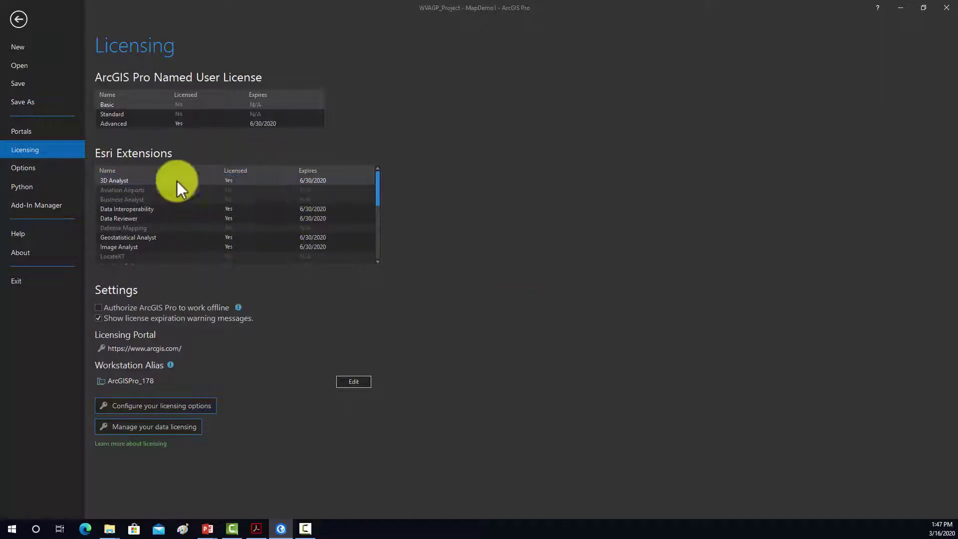
click(20, 168)
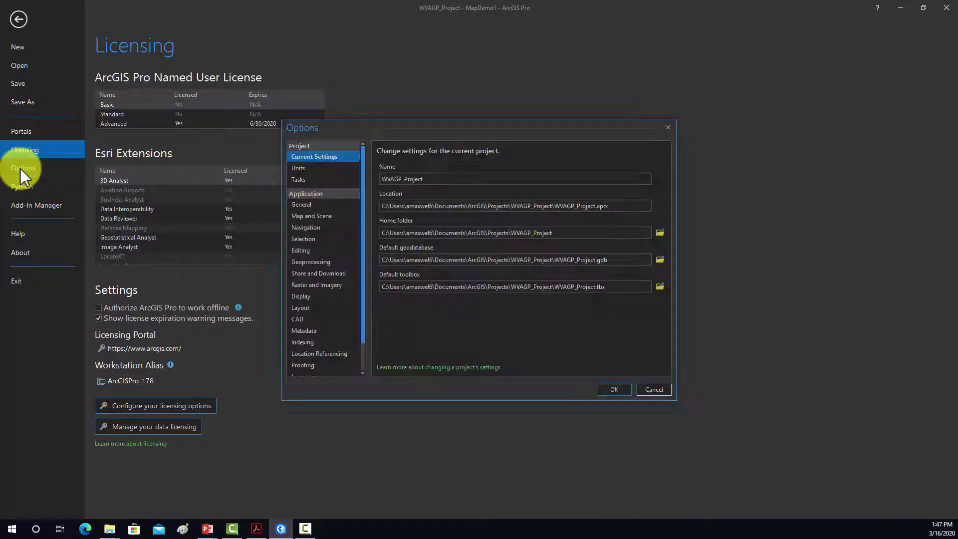
scroll(309, 279, down, 3)
scroll(309, 287, up, 3)
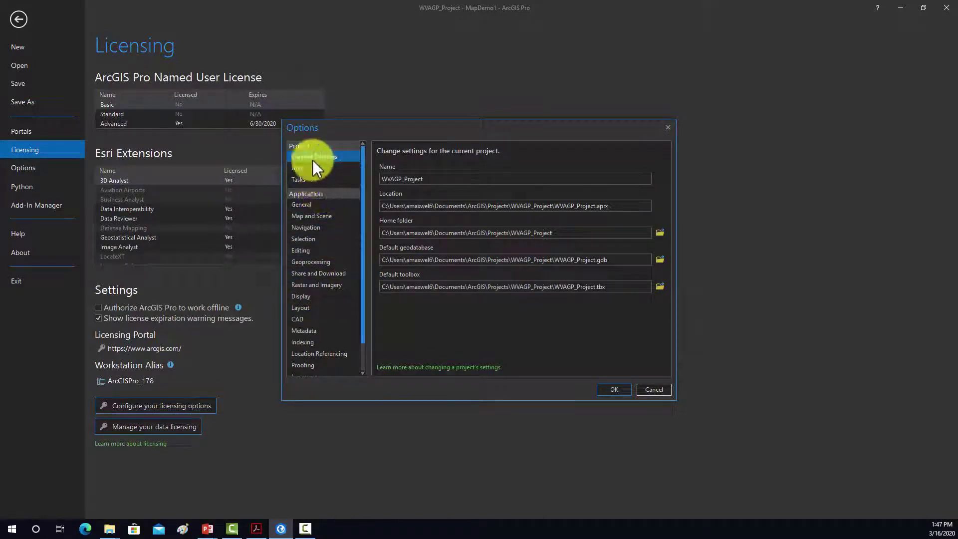
click(304, 207)
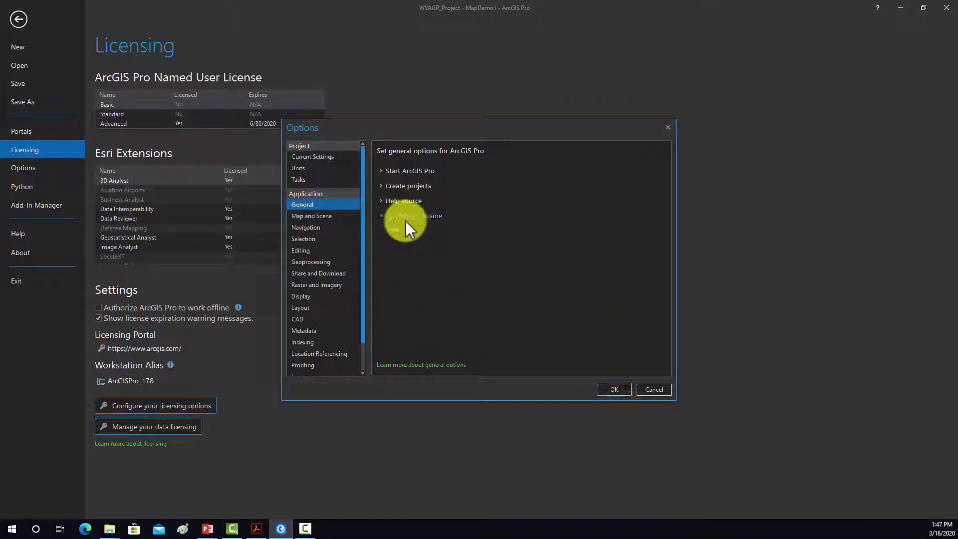
click(402, 240)
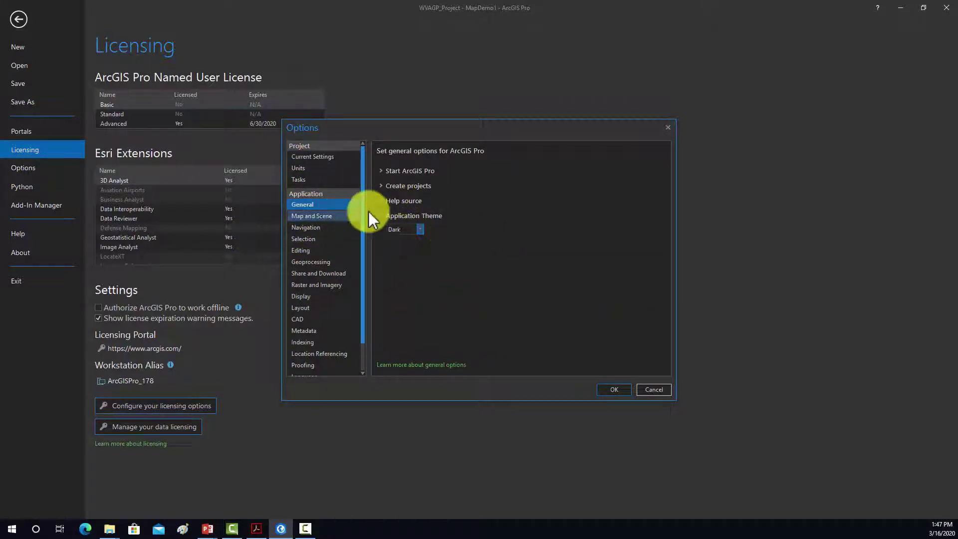
scroll(318, 261, down, 1)
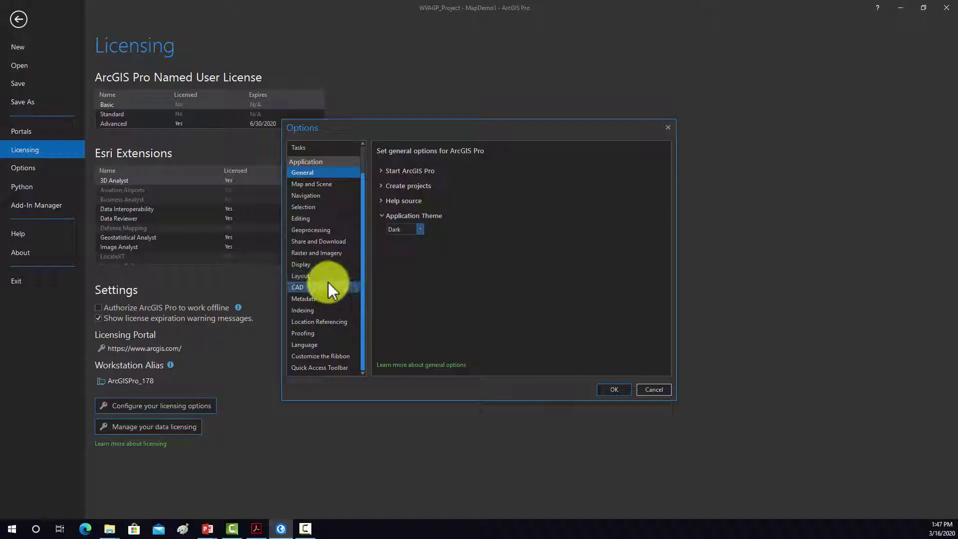
click(301, 264)
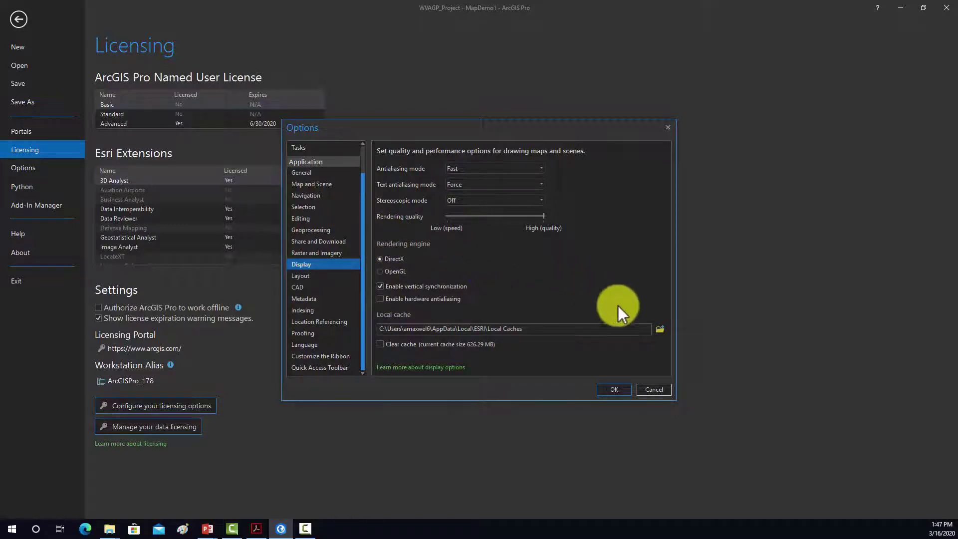
click(665, 127)
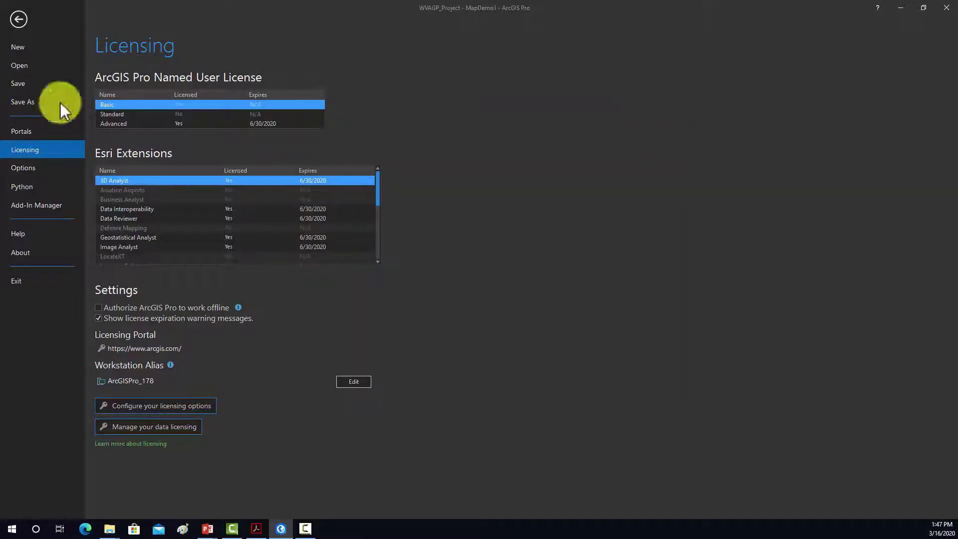
click(26, 171)
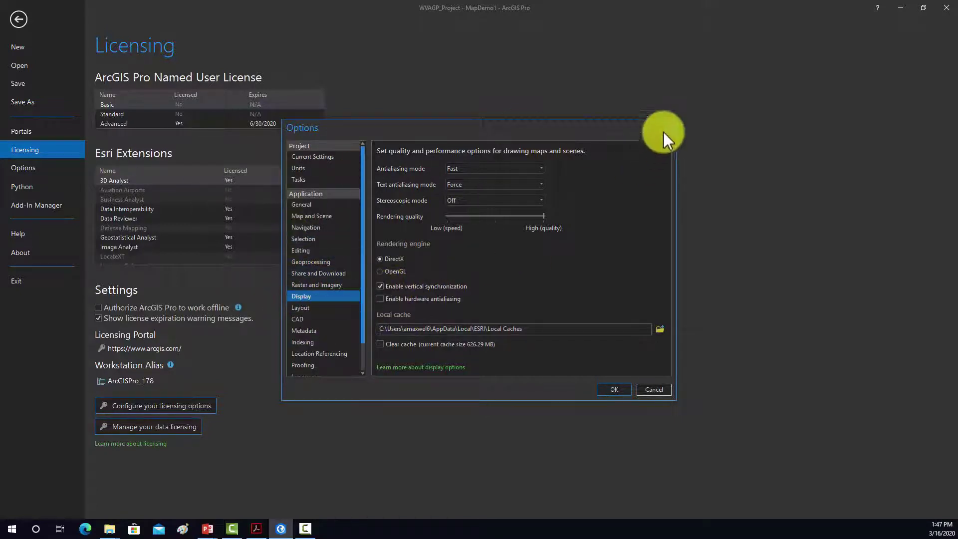
key(Return)
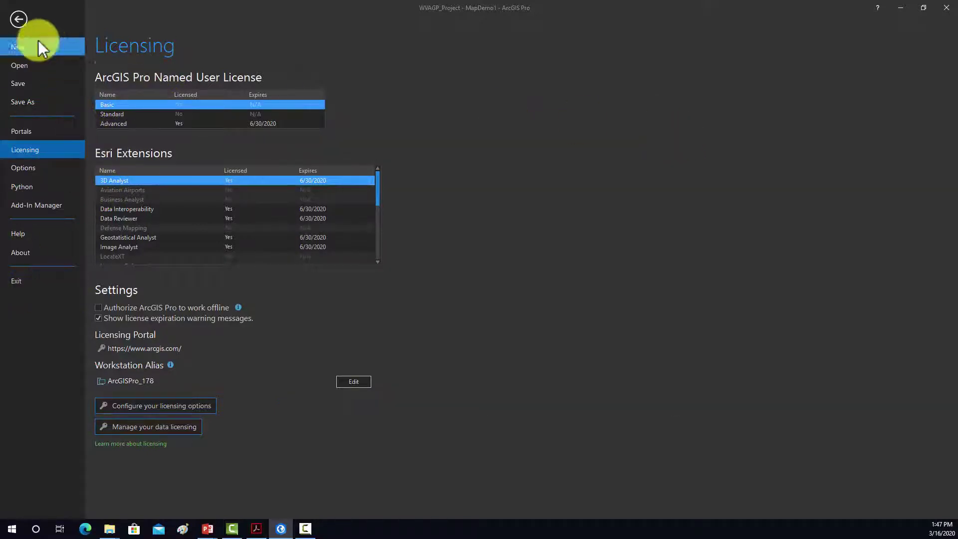
Leave the Licensing page for the MapDemo1 map and pan North America to the left.
click(19, 20)
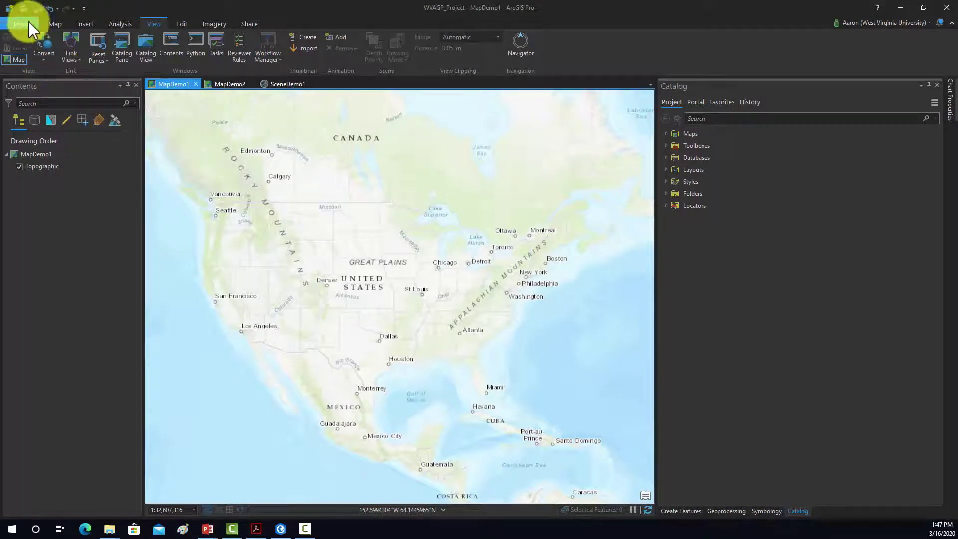
click(53, 23)
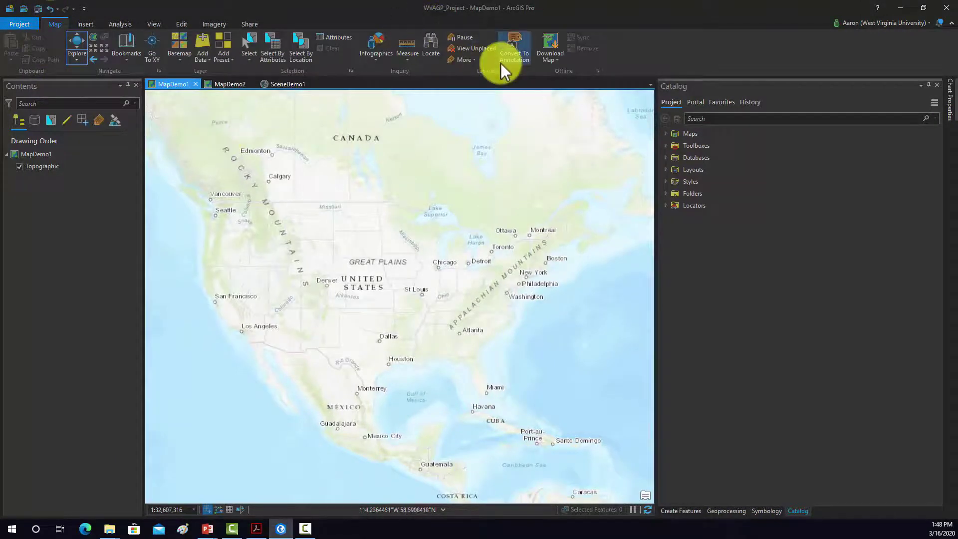
click(77, 58)
click(86, 56)
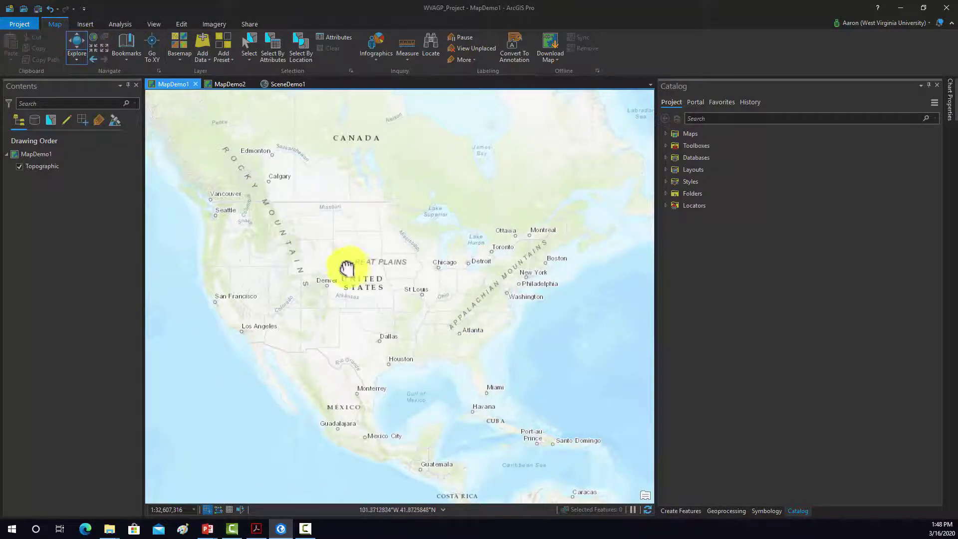
drag(518, 343, 294, 273)
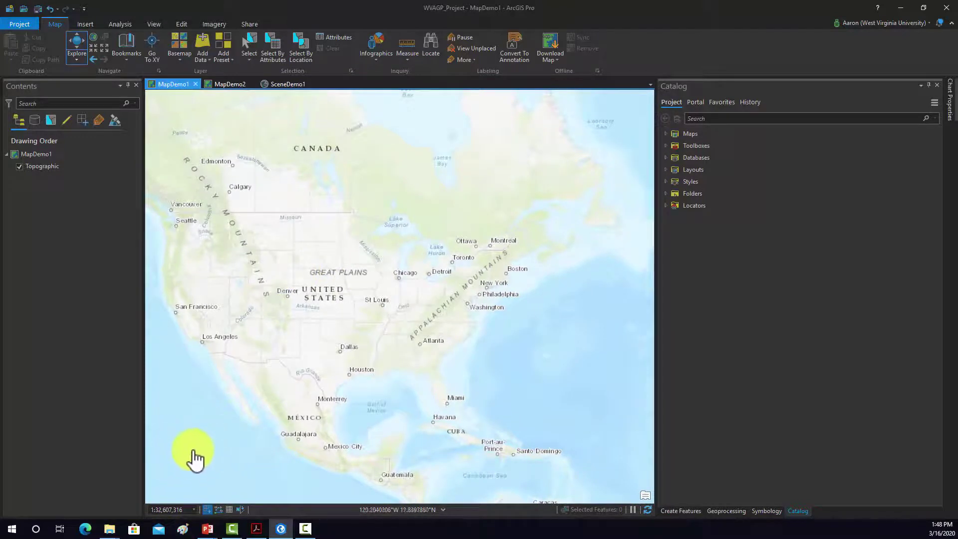
Turn on the on-map navigator from the map's shortcut menu and rotate the map slightly.
right_click(187, 419)
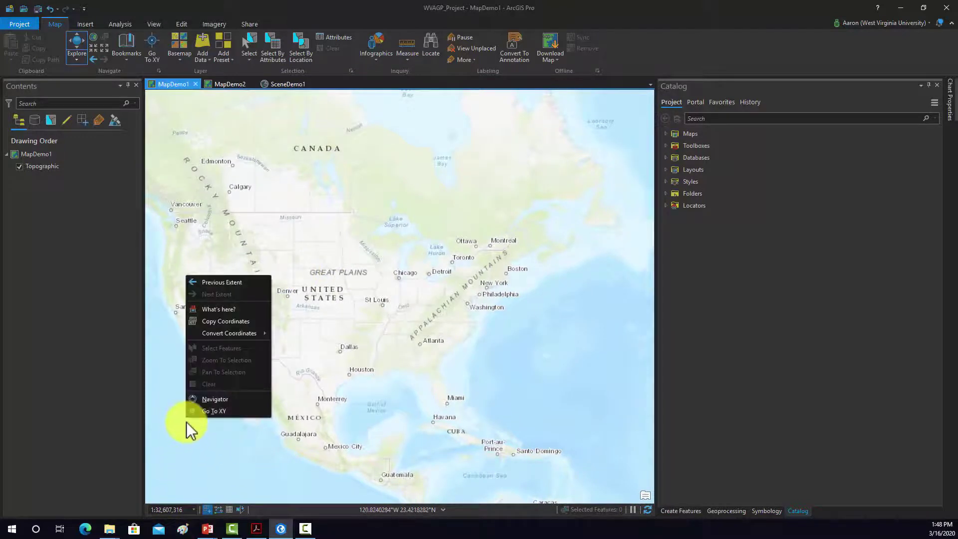
click(211, 398)
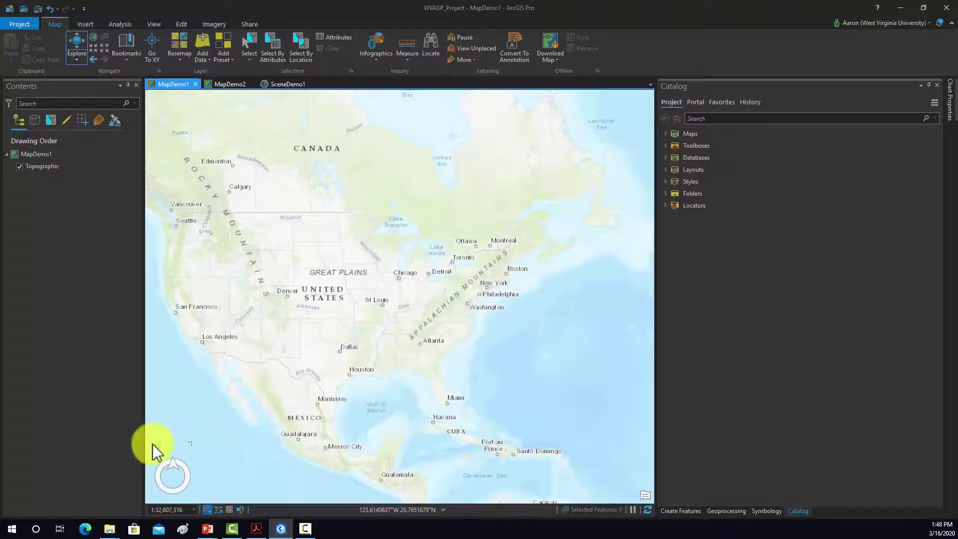
drag(199, 478, 210, 434)
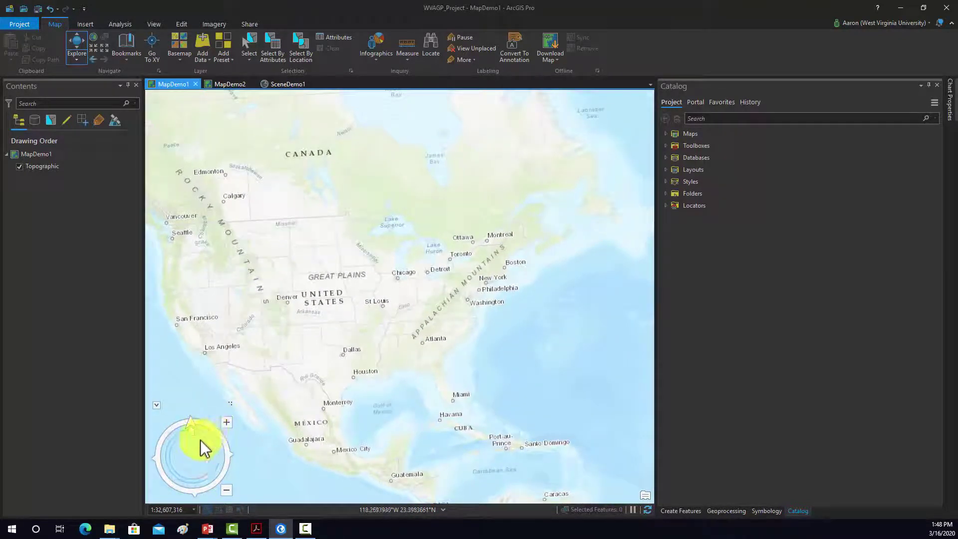
Zoom, rotate and pan the map to frame Virginia and North Carolina at about 1:5,510,432.
click(226, 422)
click(226, 489)
drag(227, 458, 196, 420)
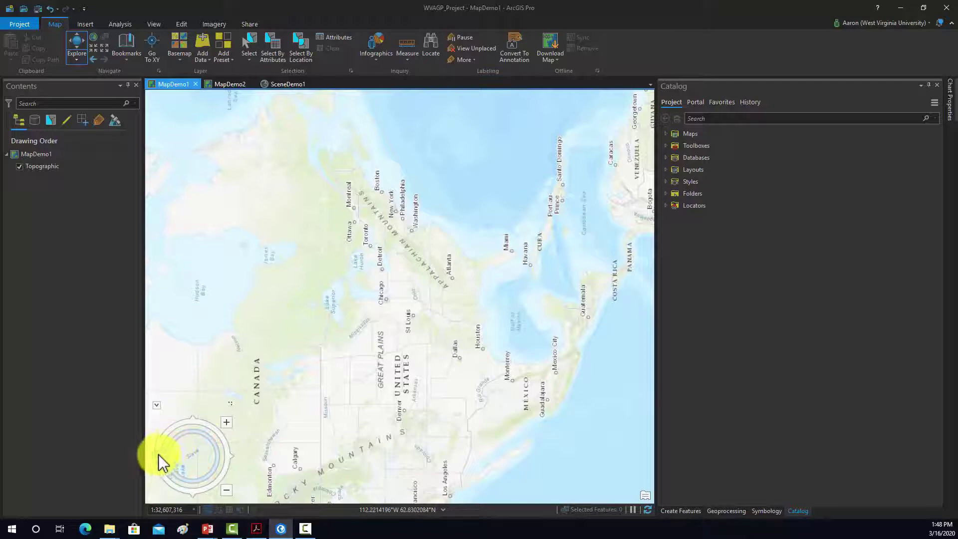
mouse_move(158, 456)
mouse_down()
mouse_move(199, 420)
mouse_move(168, 464)
mouse_move(194, 433)
mouse_up()
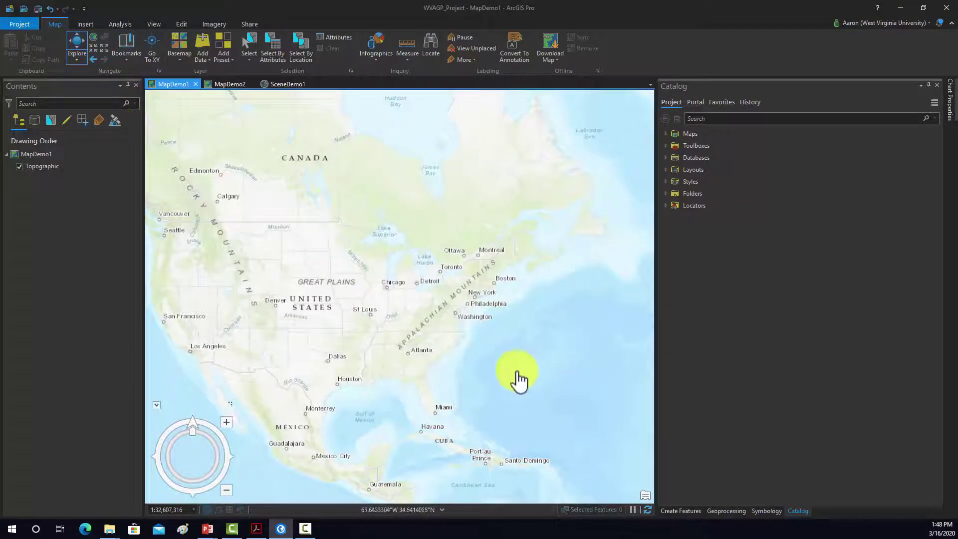
scroll(450, 348, up, 5)
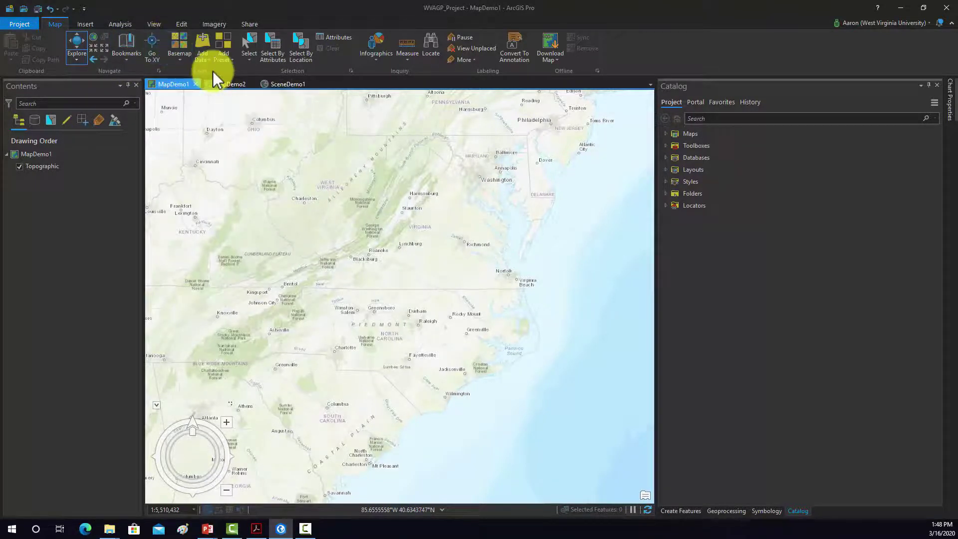
click(183, 56)
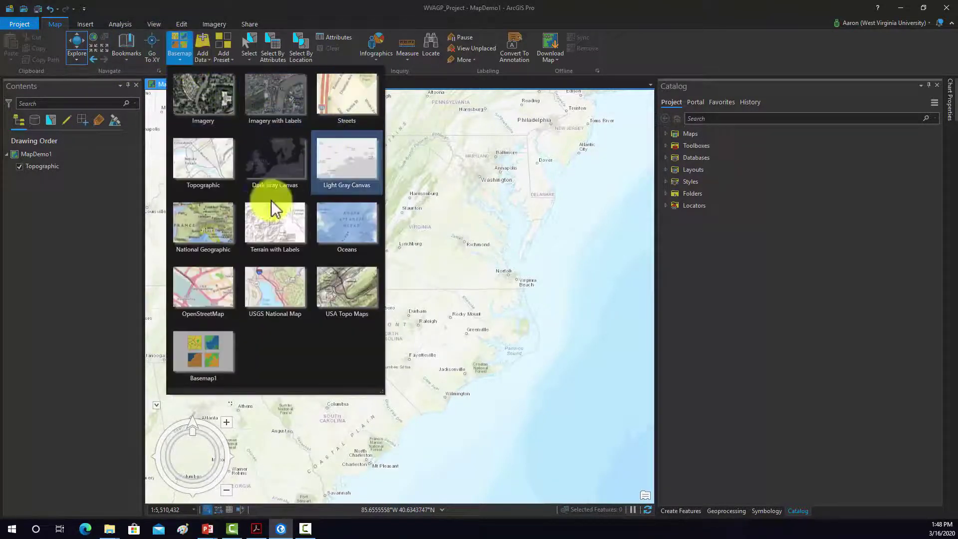
click(205, 60)
click(249, 23)
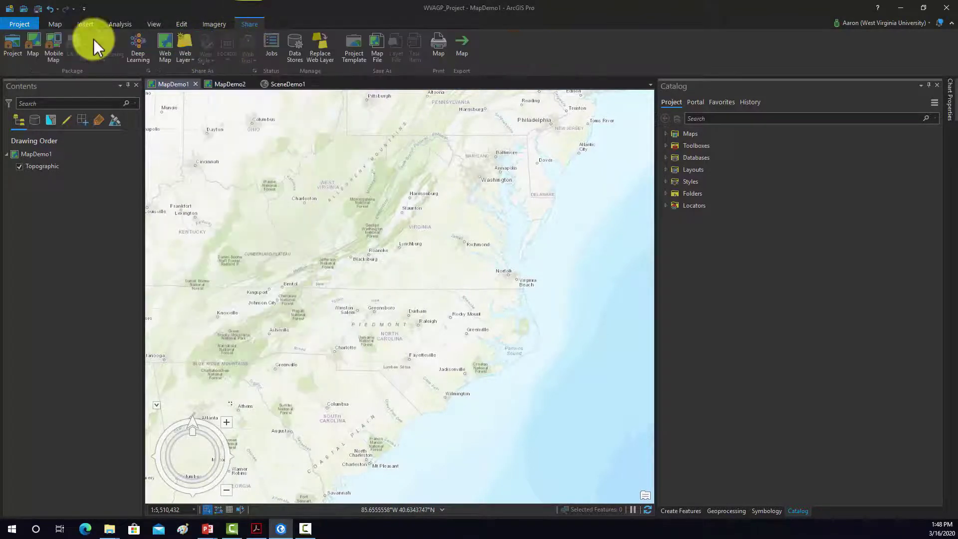
click(55, 24)
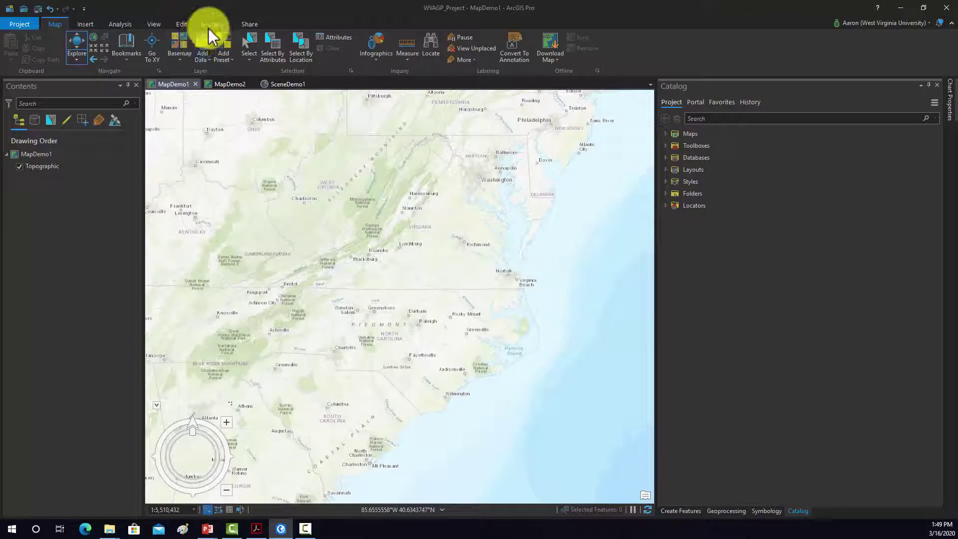
Add the nlcd_2011_wv raster from Transition_to_Pro.gdb and zoom in on West Virginia.
click(205, 40)
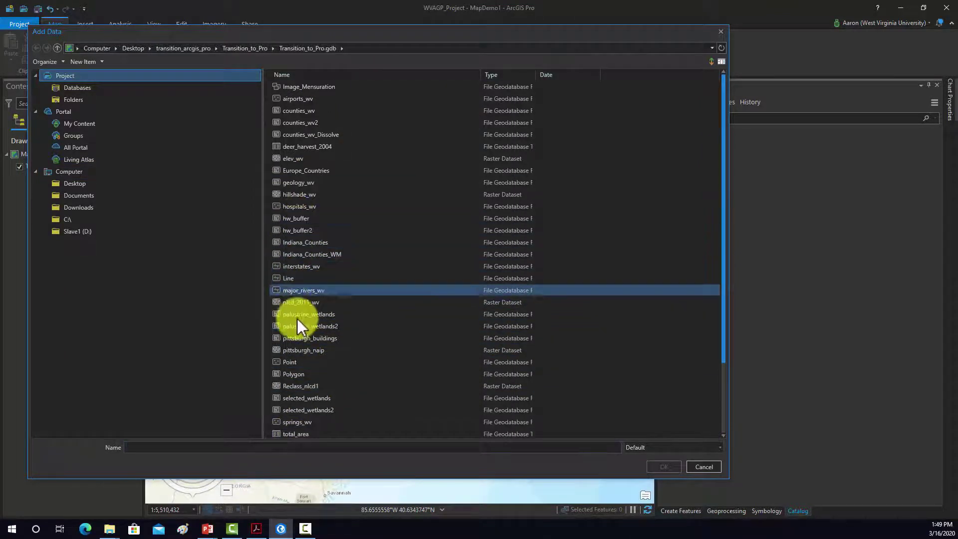
click(299, 302)
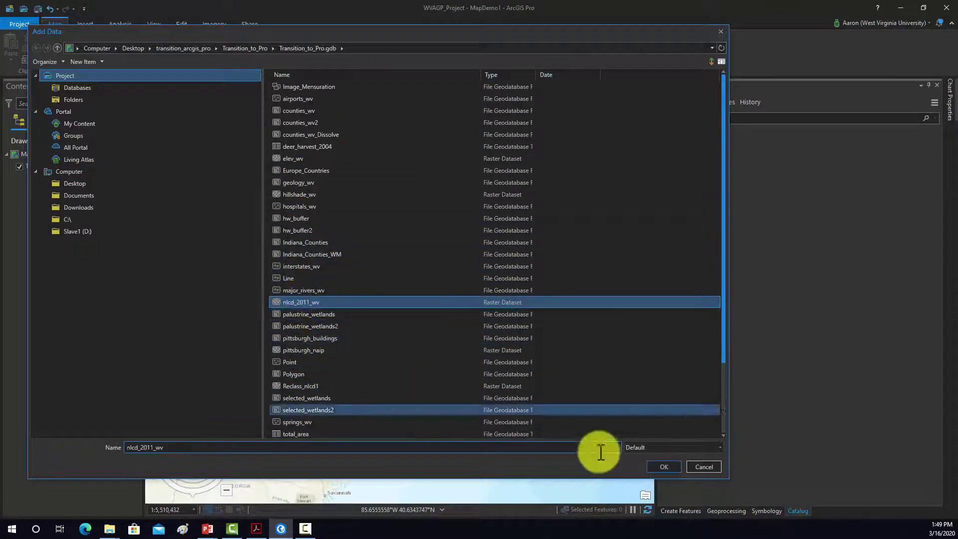
click(663, 467)
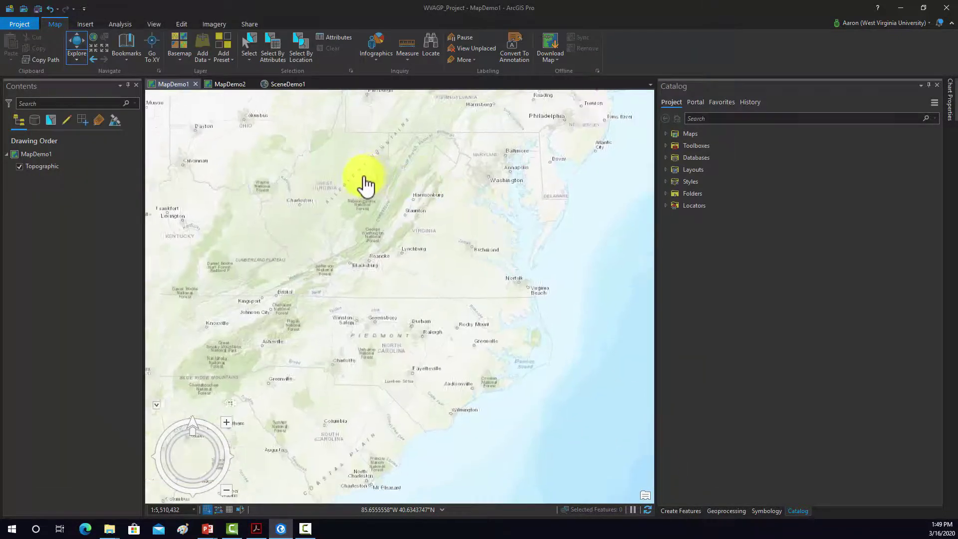
scroll(366, 248, up, 3)
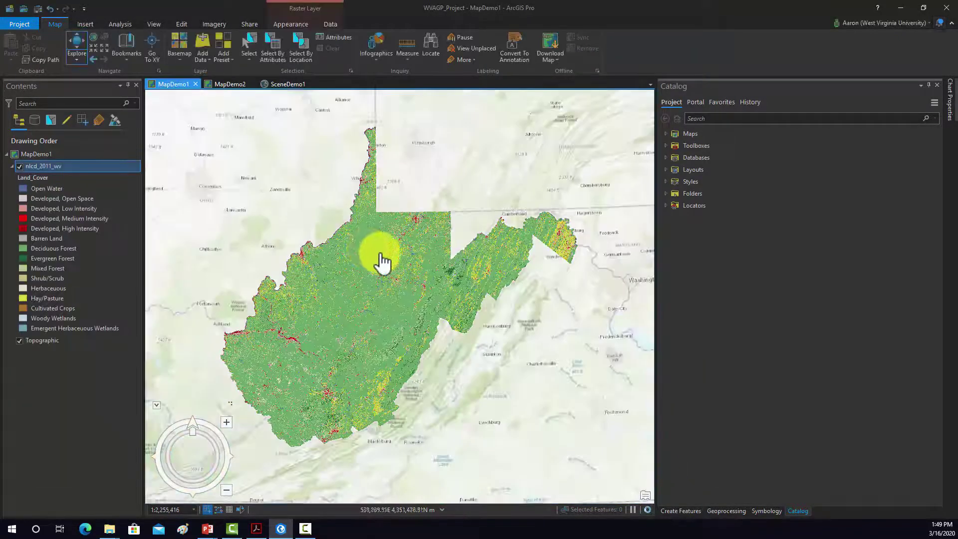
scroll(355, 272, up, 3)
Search Living Atlas content and add the USA Census Populated Places layer to MapDemo1.
click(202, 53)
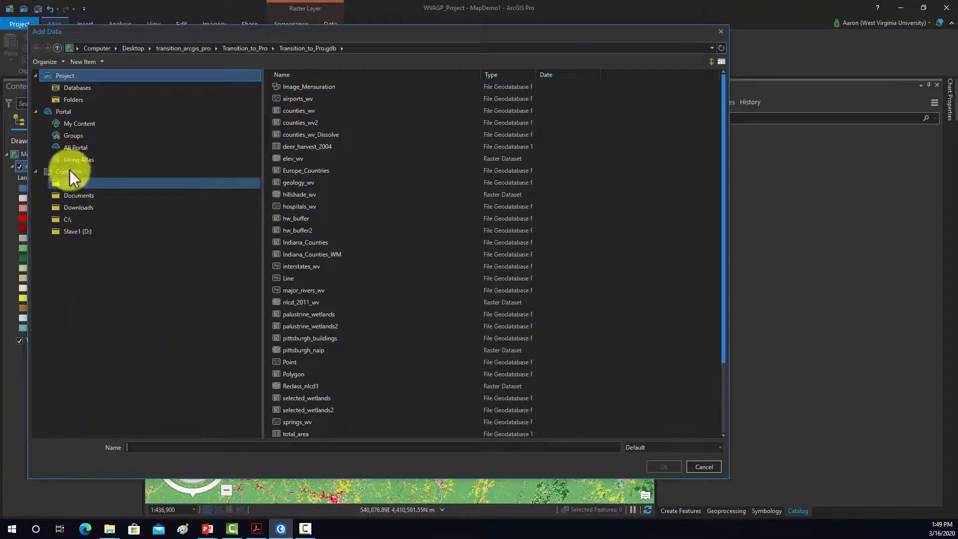
click(70, 161)
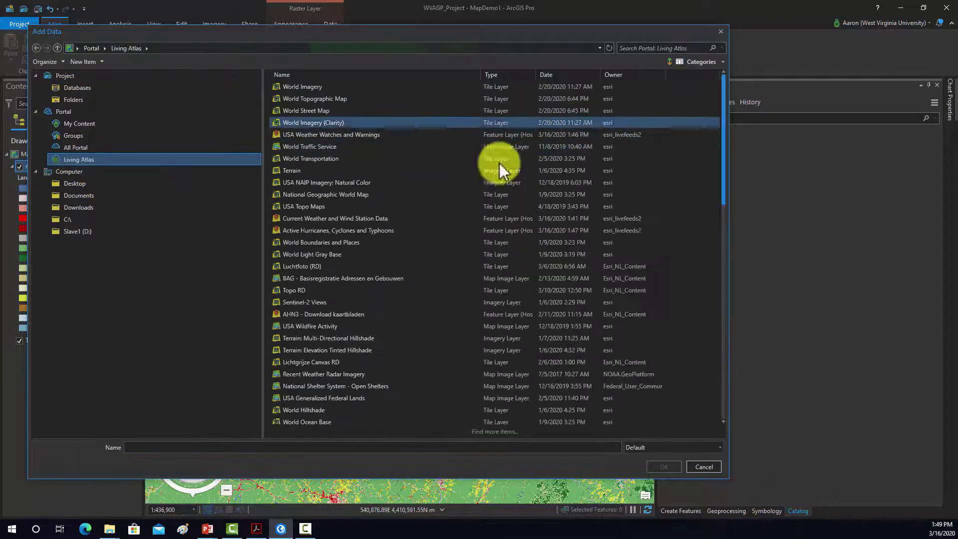
click(614, 242)
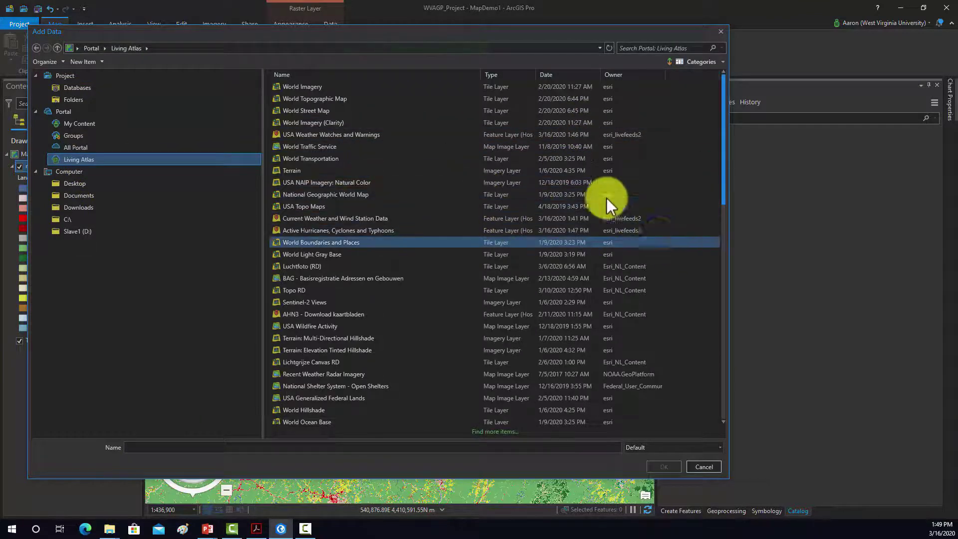
click(640, 45)
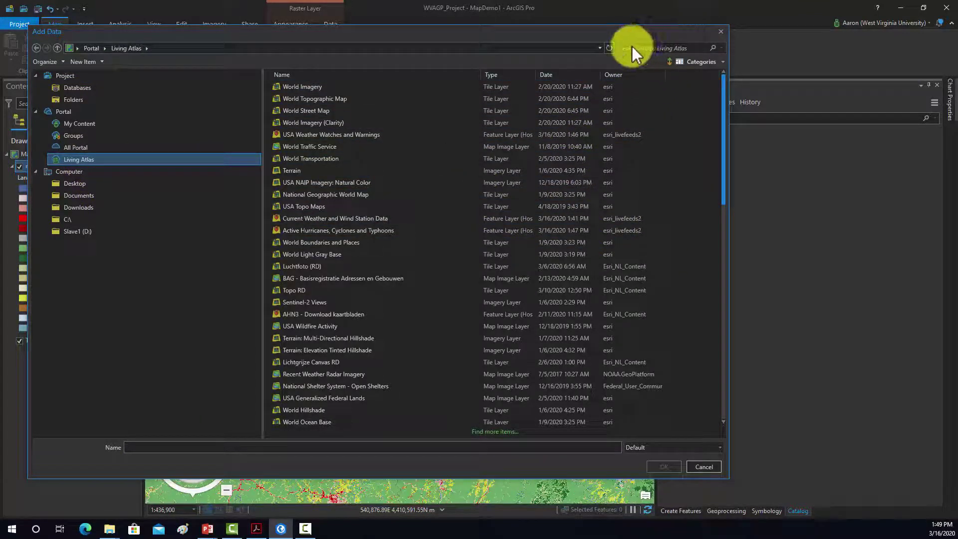
text(dem)
key(Return)
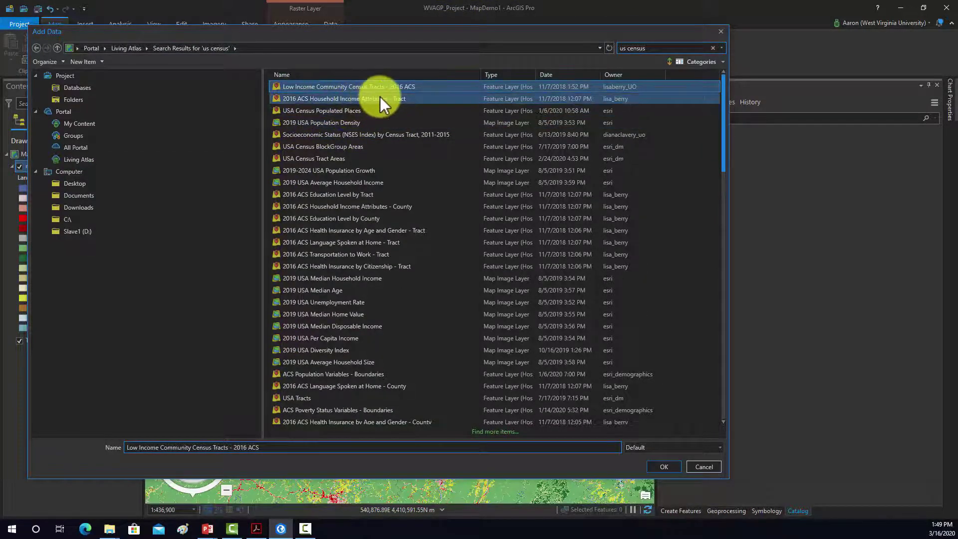
click(319, 111)
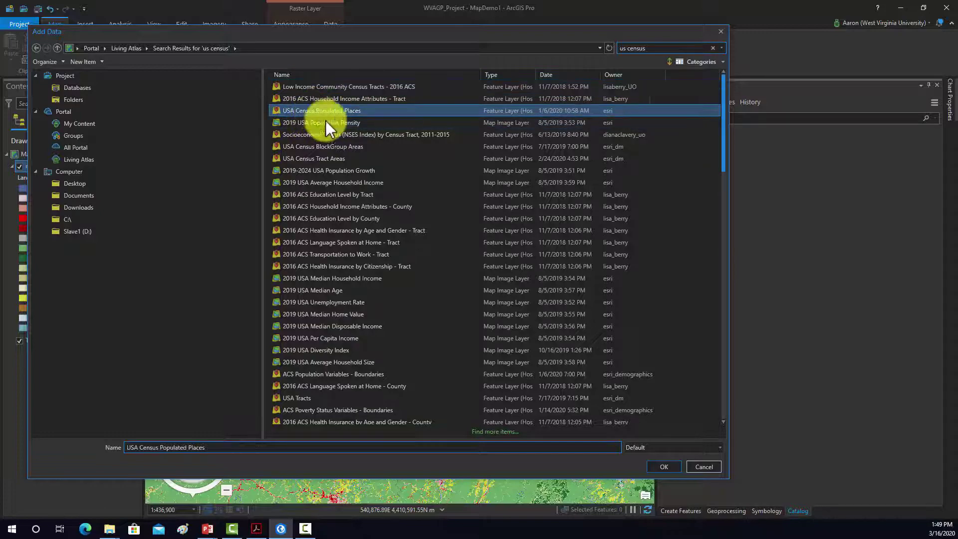
click(666, 467)
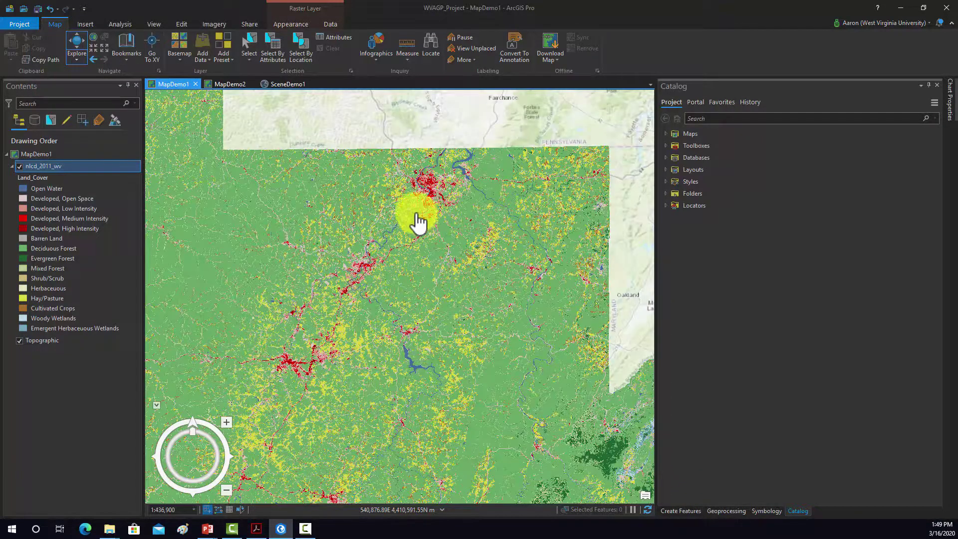
Zoom toward Pittsburgh and select the Developed, Medium Intensity land-cover class.
scroll(414, 219, up, 2)
drag(412, 220, 355, 324)
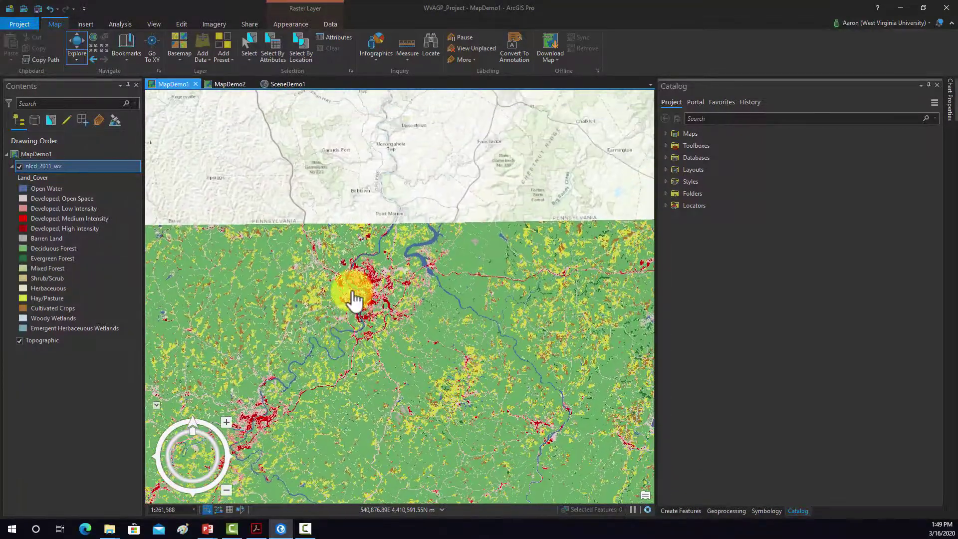
scroll(355, 300, up, 3)
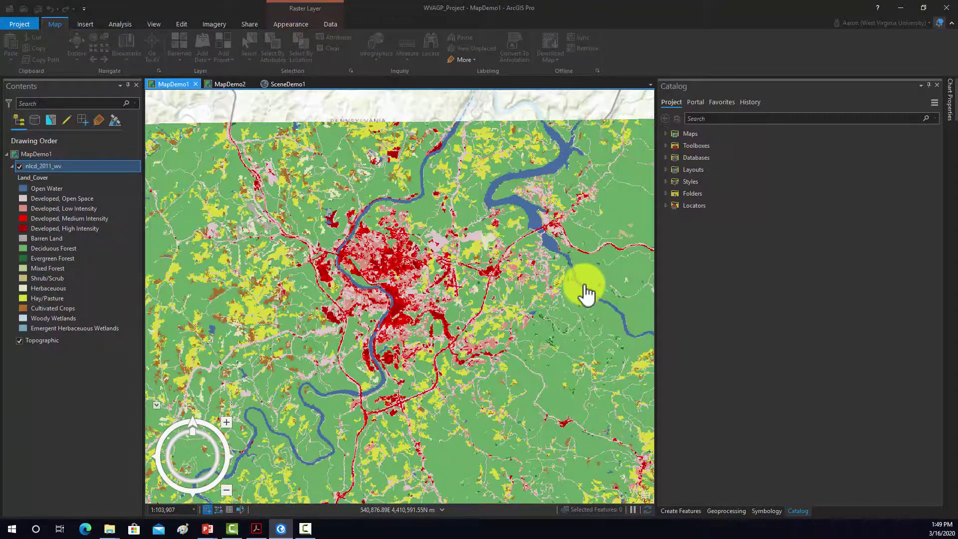
click(85, 220)
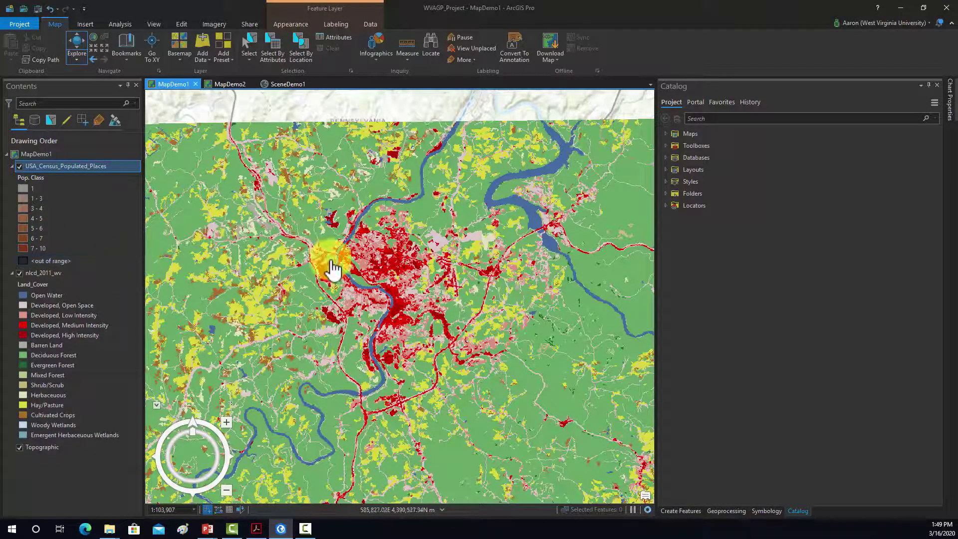
Pan and zoom onto Pittsburgh until the census places draw in graduated orange-brown shades.
scroll(367, 214, down, 5)
drag(342, 165, 354, 439)
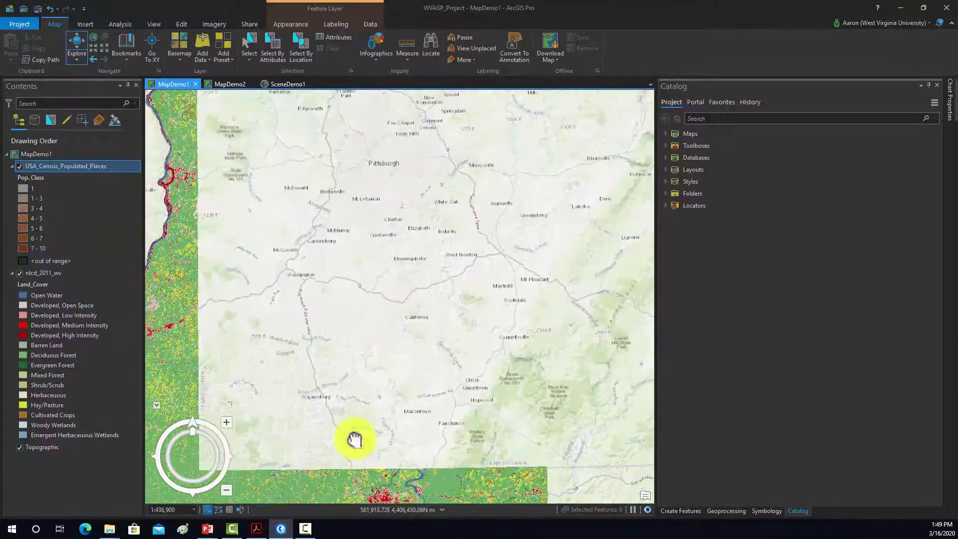
scroll(406, 402, up, 2)
scroll(399, 282, up, 2)
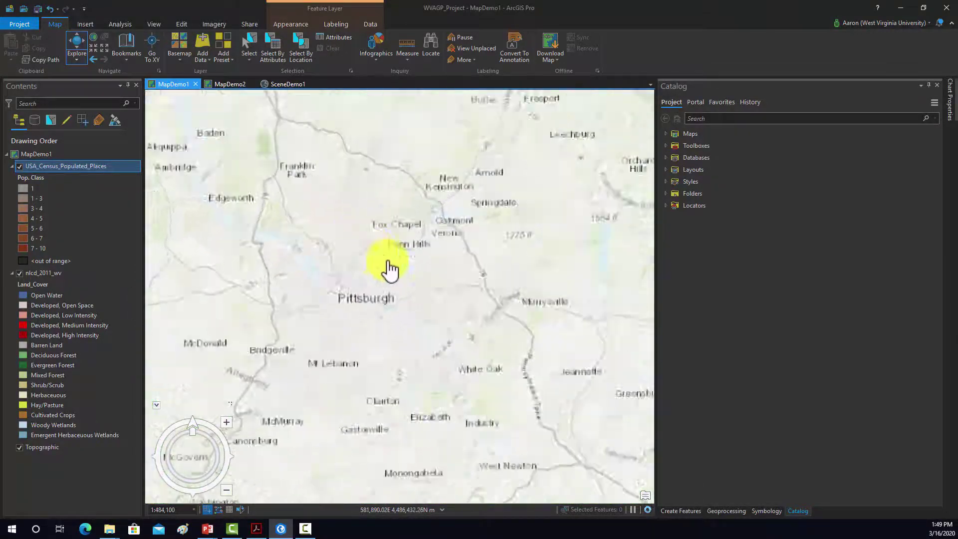
scroll(394, 305, up, 3)
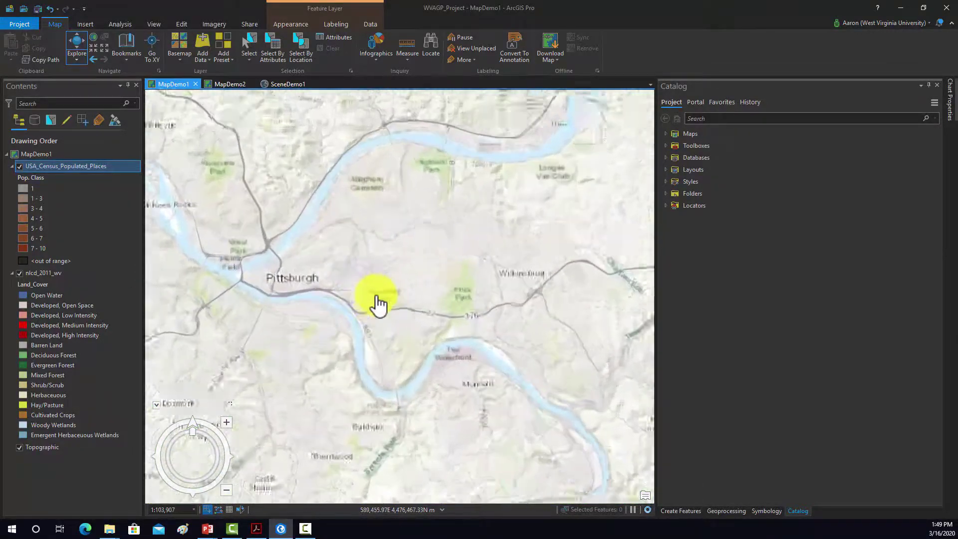
scroll(377, 302, up, 2)
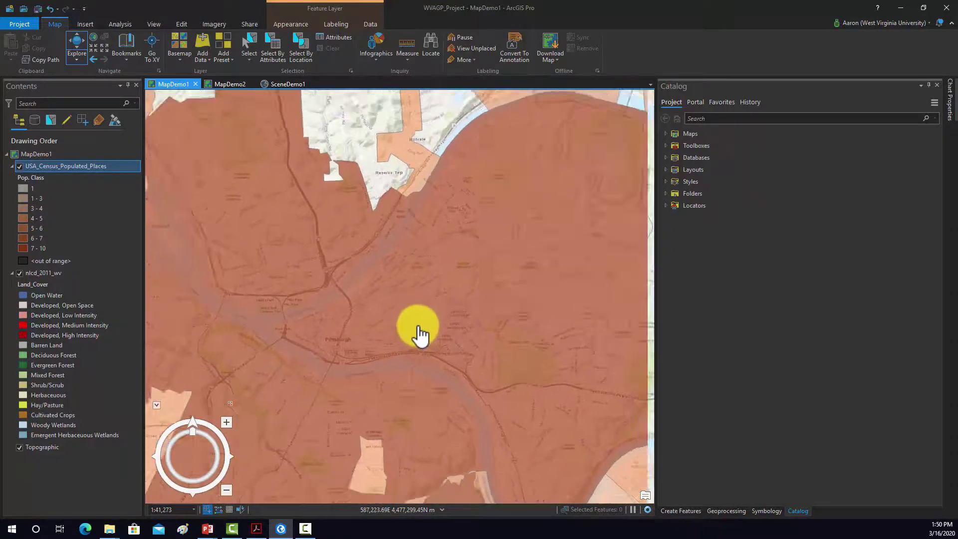
scroll(417, 333, down, 2)
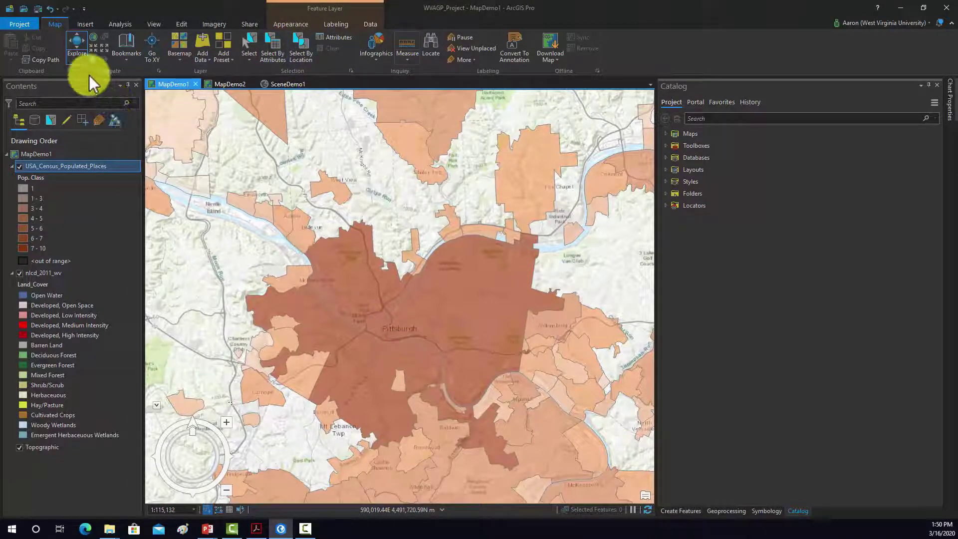
On the Insert tab, preview the New Map types and New Layout page sizes.
click(83, 25)
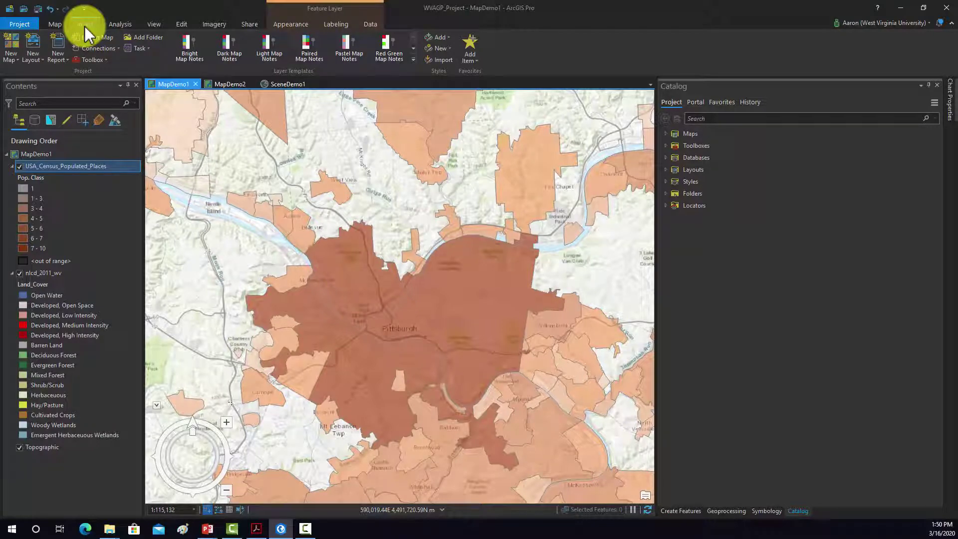
click(11, 60)
click(11, 59)
click(33, 59)
click(34, 60)
Preview the Connections and Toolbox drop-down options on the Insert tab.
click(115, 49)
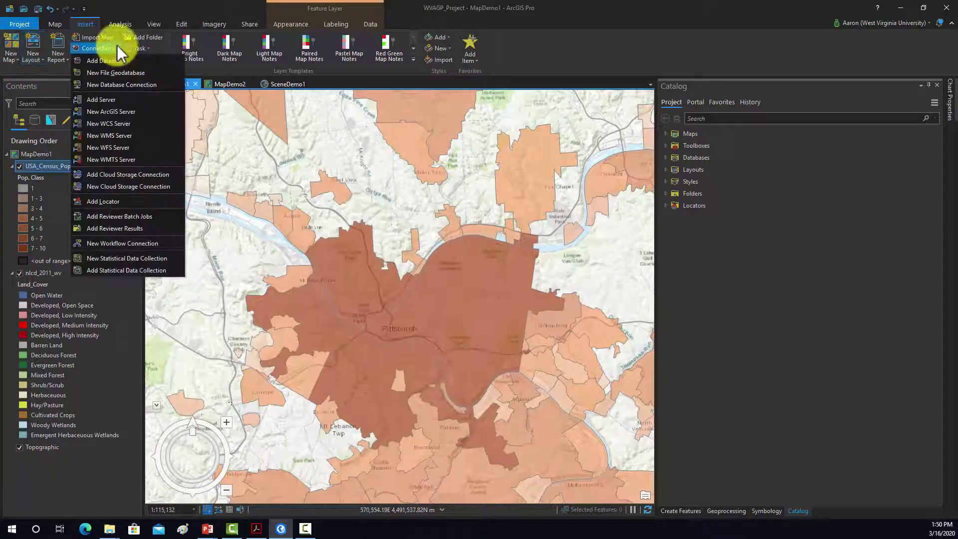
click(116, 47)
click(106, 57)
click(106, 58)
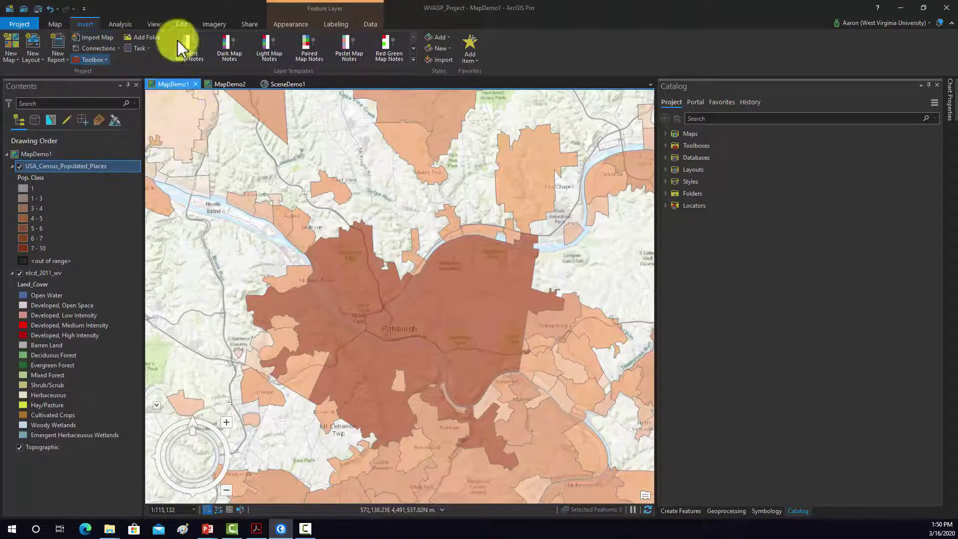
Open the Geoprocessing pane from the Analysis tab and switch it to Toolboxes.
click(128, 25)
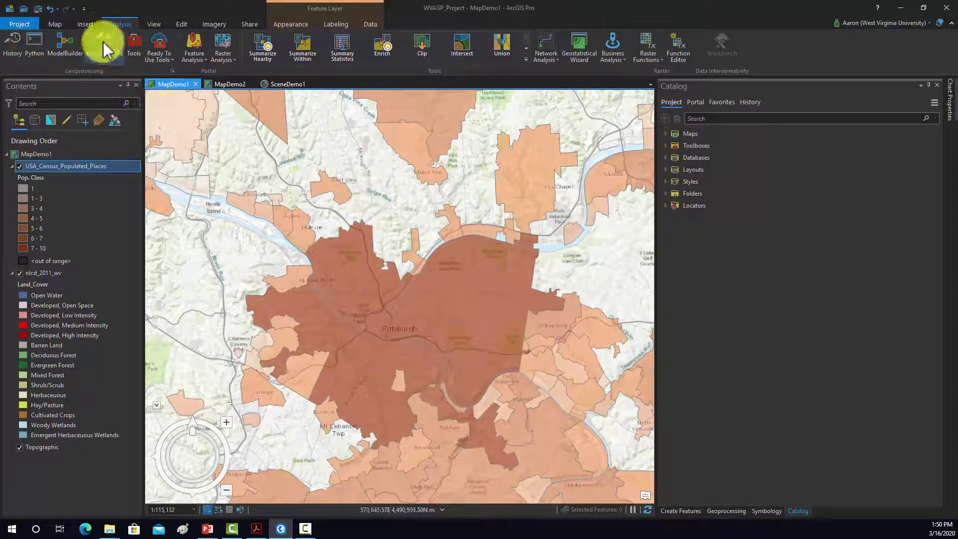
click(134, 44)
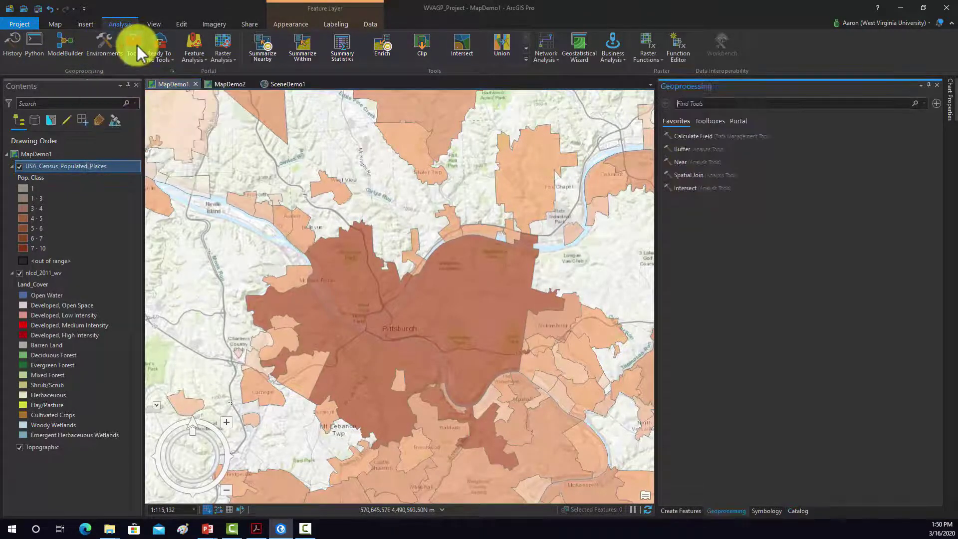
click(704, 121)
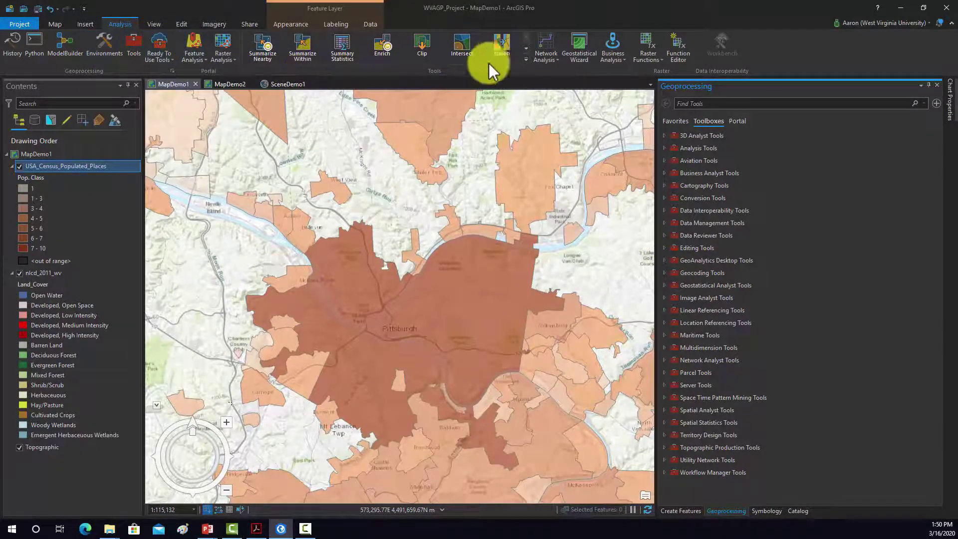
Expand the Analysis tab's full tools gallery, then close it.
click(525, 60)
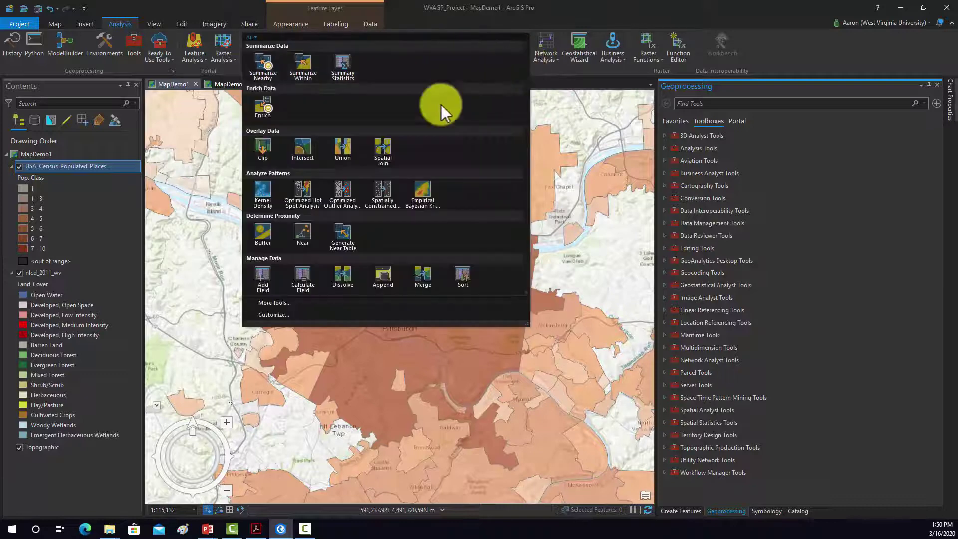
click(572, 70)
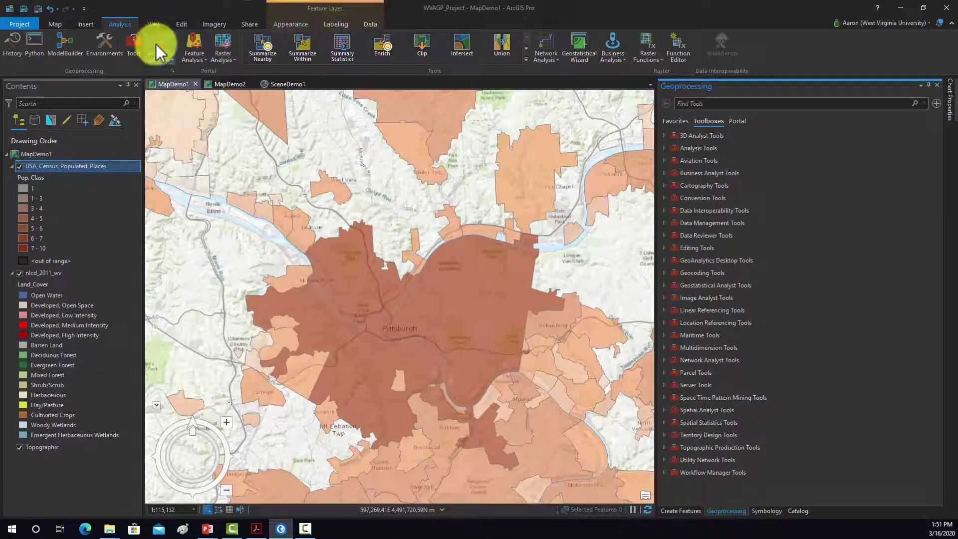
click(155, 24)
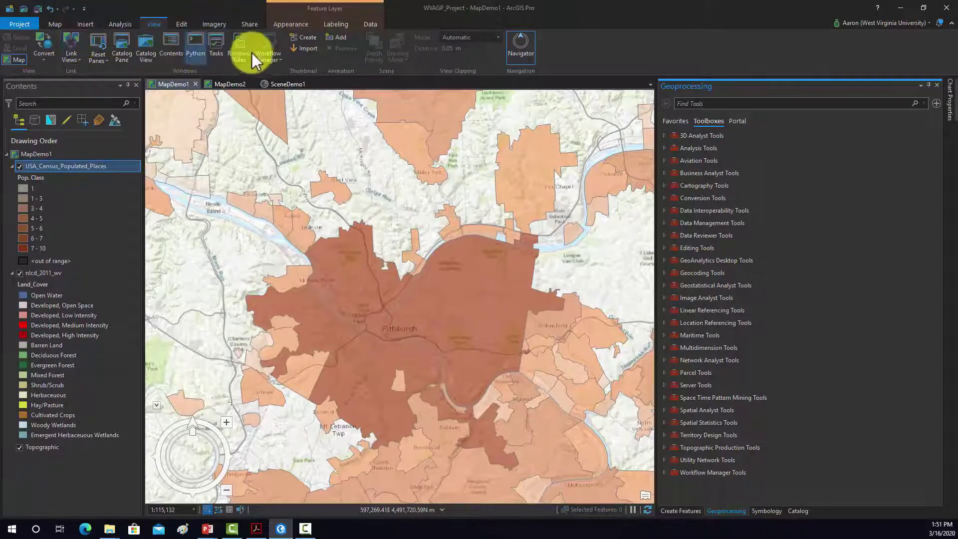
Hide and restore the Contents pane, then open and close the Python console.
click(136, 85)
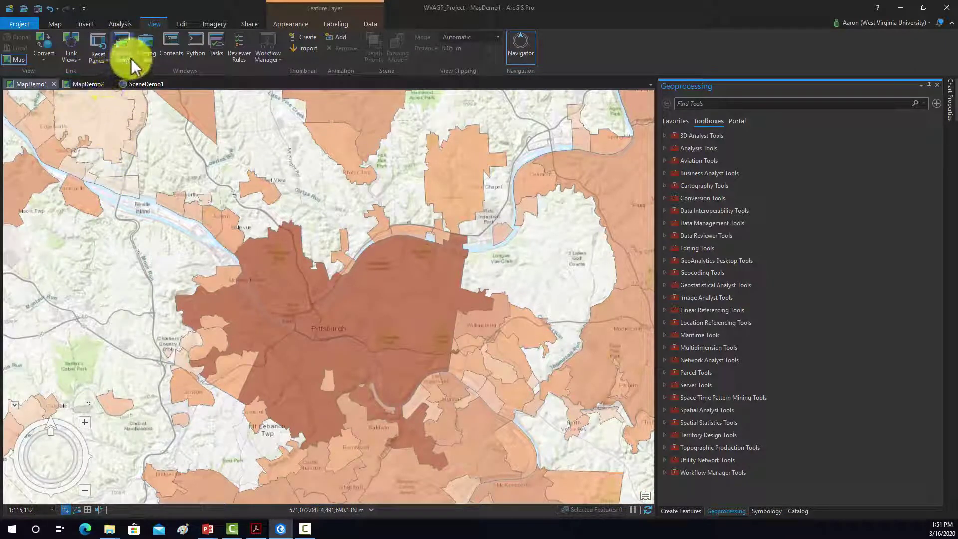
click(174, 40)
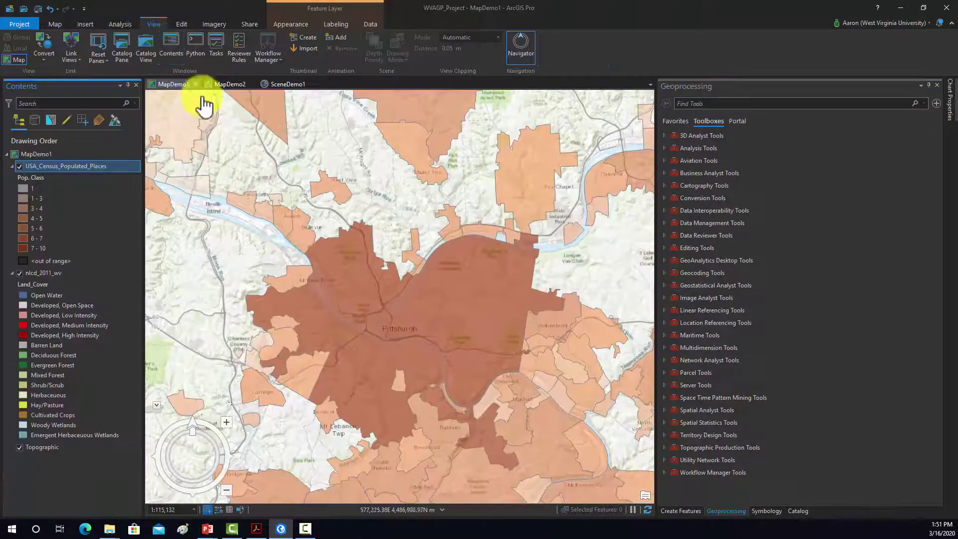
click(190, 44)
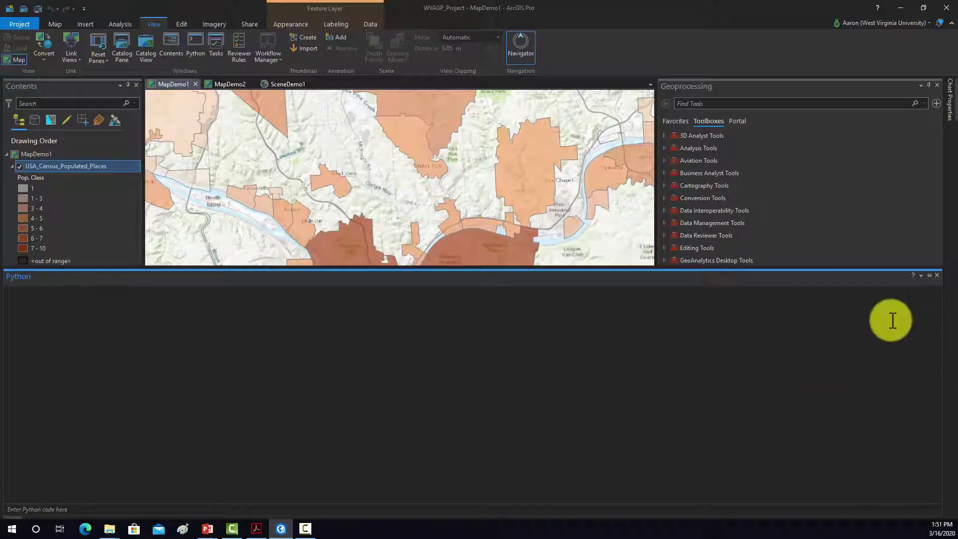
click(936, 276)
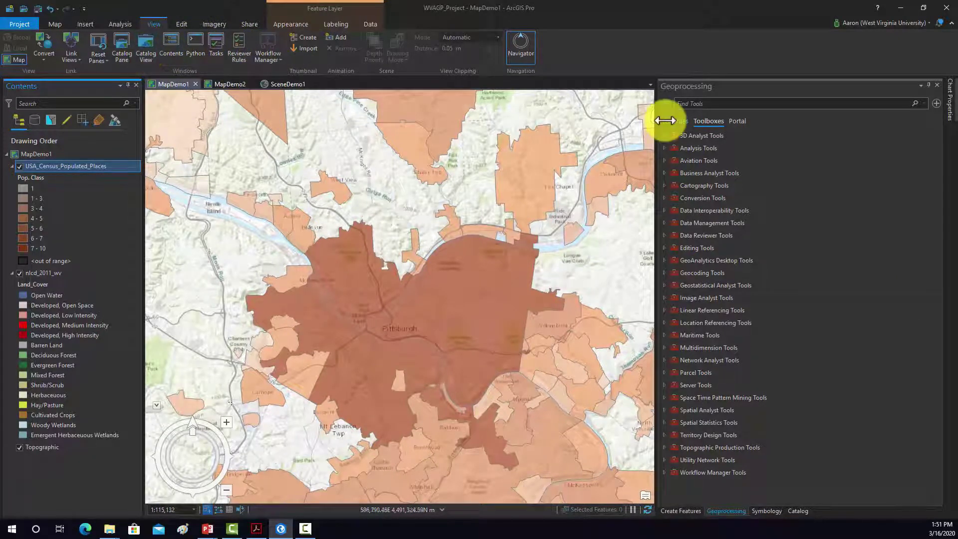
Close the Geoprocessing, Catalog, Symbology and Create Features panes.
click(936, 86)
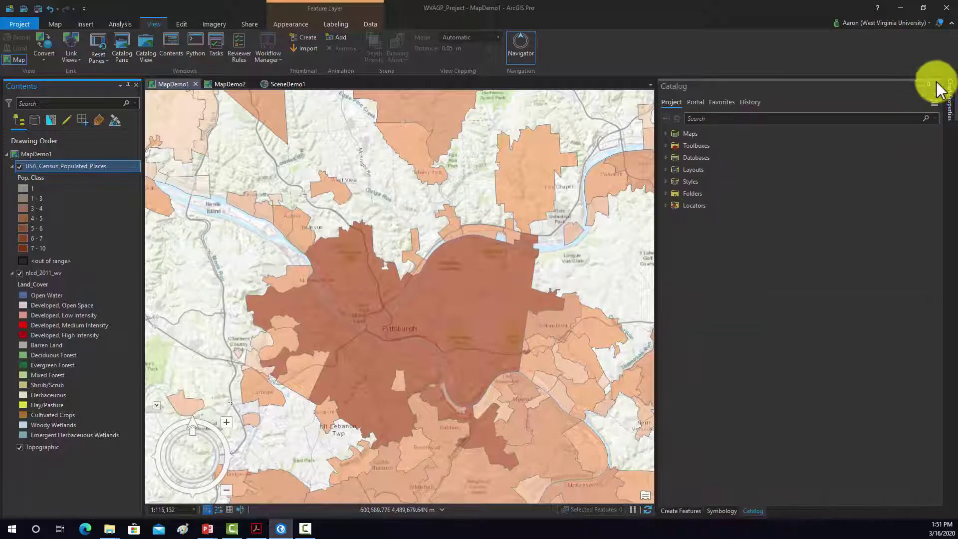
click(934, 86)
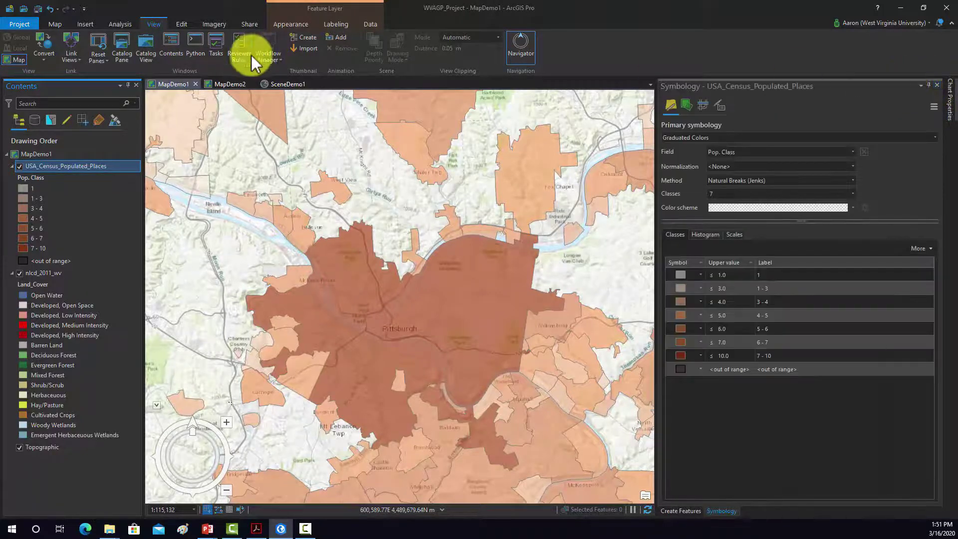
click(936, 87)
click(937, 88)
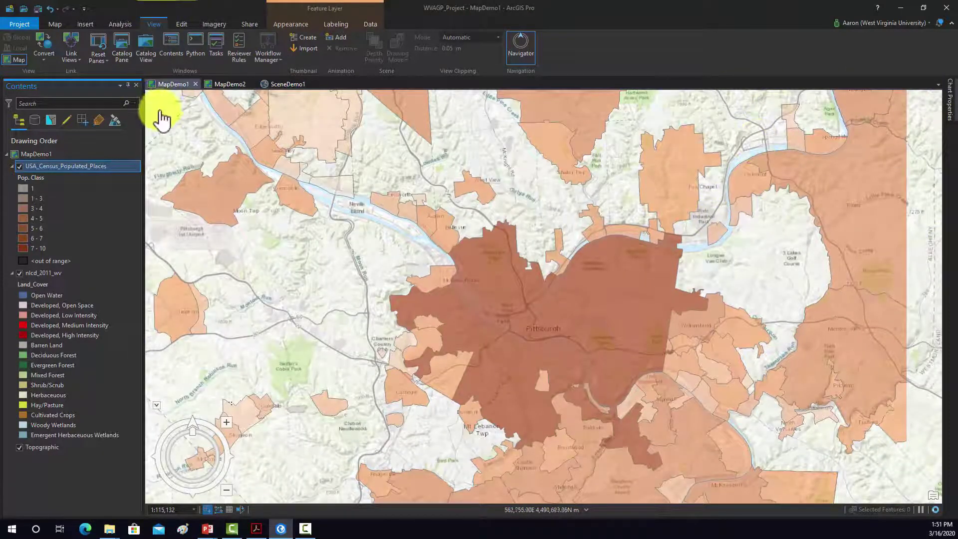
Dock the Catalog pane on the right and turn off the on-map navigator.
click(123, 44)
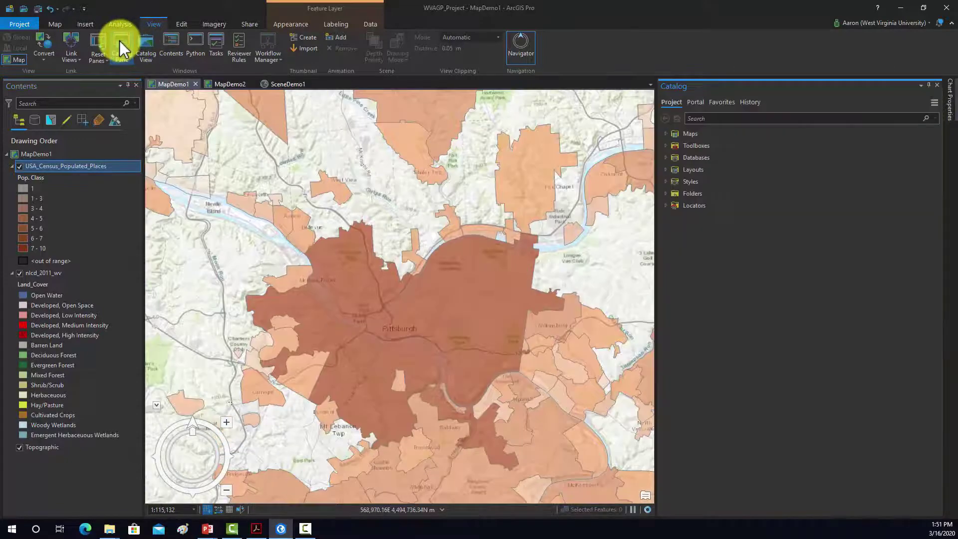
click(146, 50)
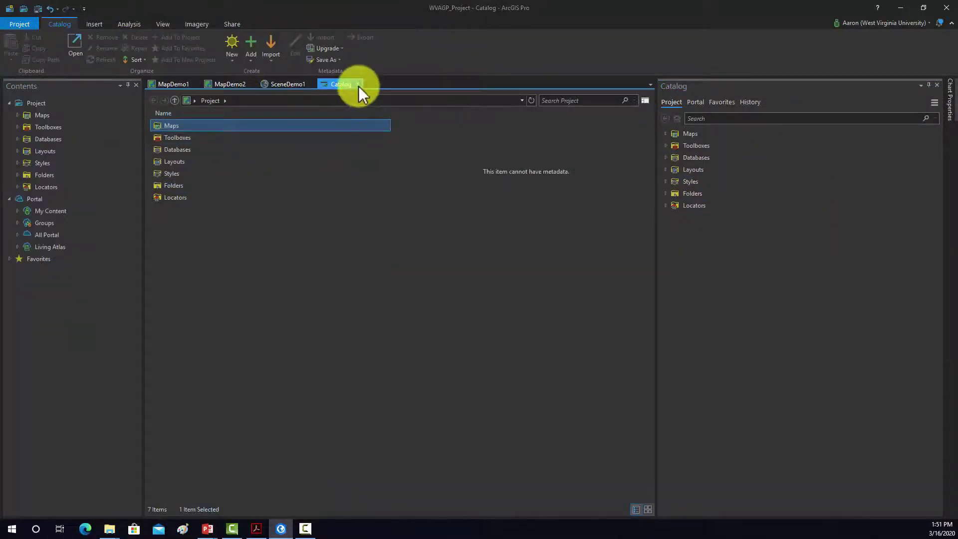
click(357, 85)
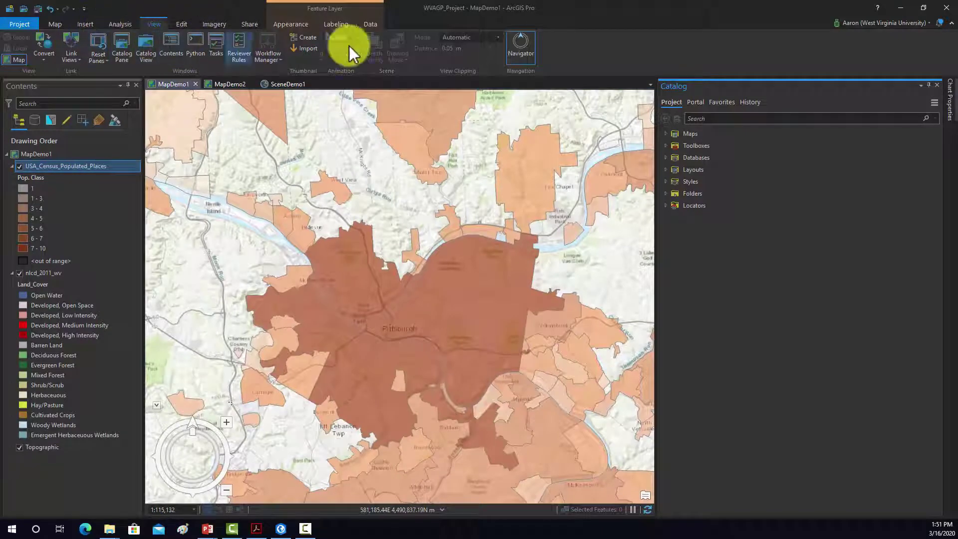
click(523, 44)
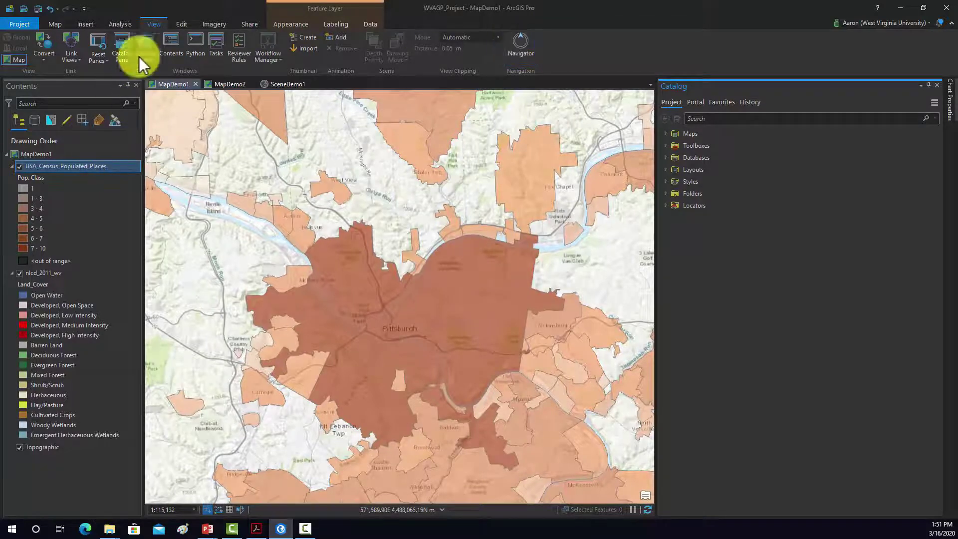
Scroll through the Edit tab's full tools gallery, close it, then show the Imagery tools.
click(181, 25)
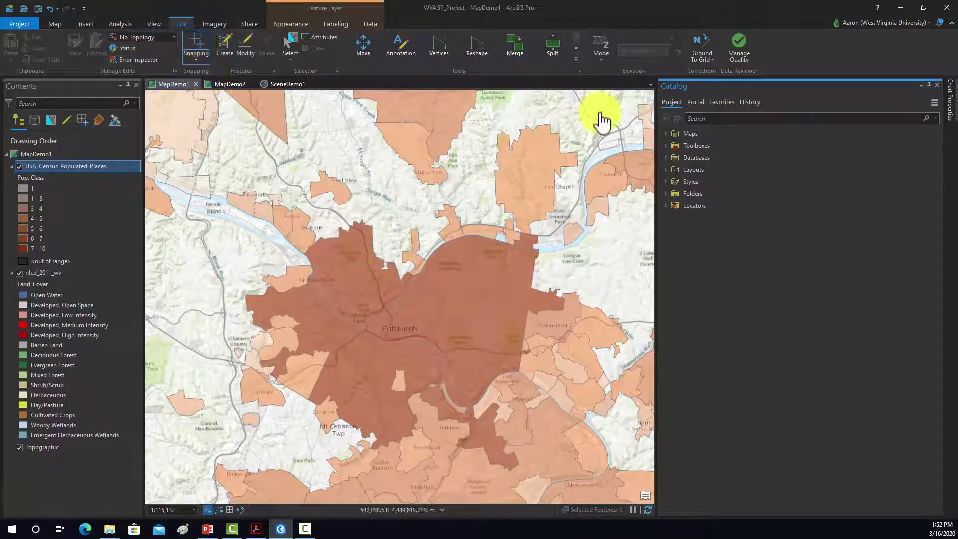
click(576, 60)
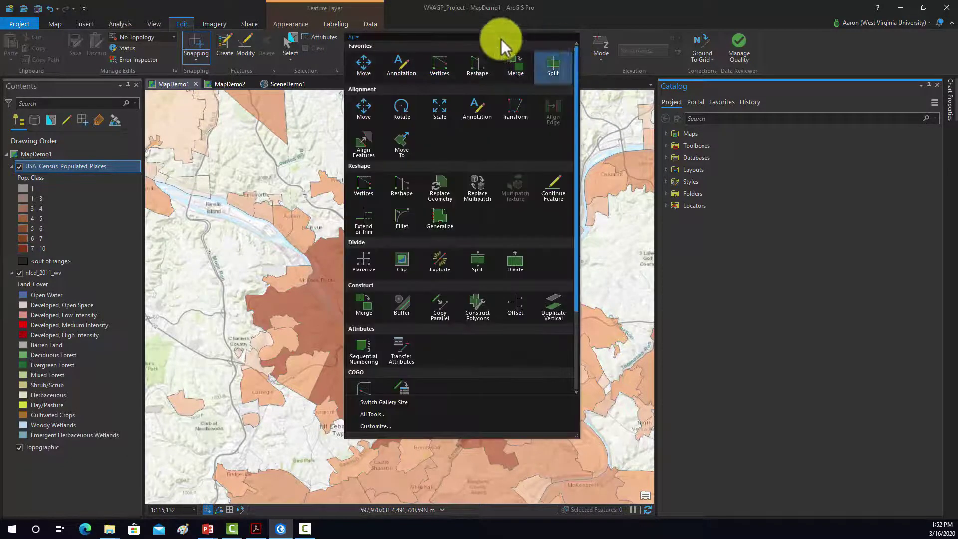
scroll(488, 285, down, 5)
scroll(478, 298, up, 5)
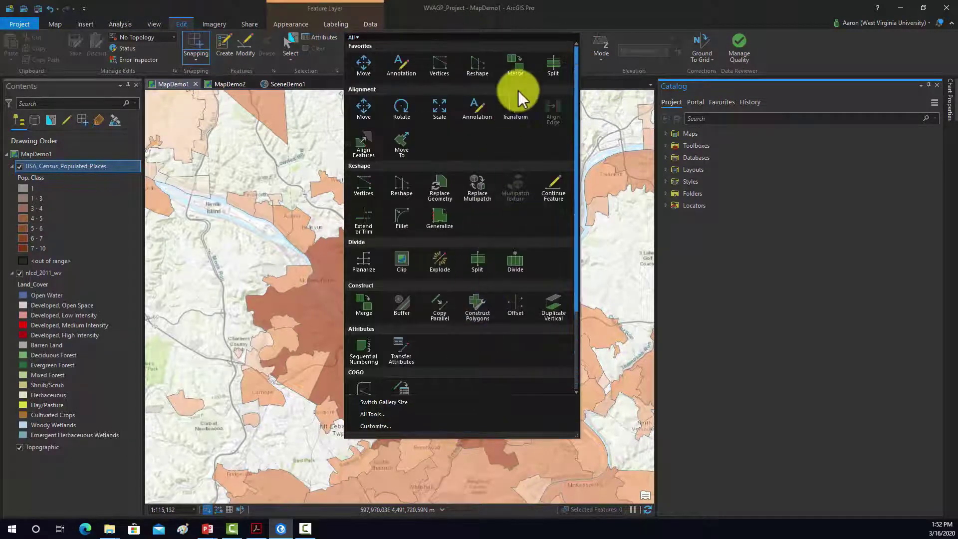
scroll(513, 310, down, 5)
scroll(514, 309, up, 5)
click(604, 20)
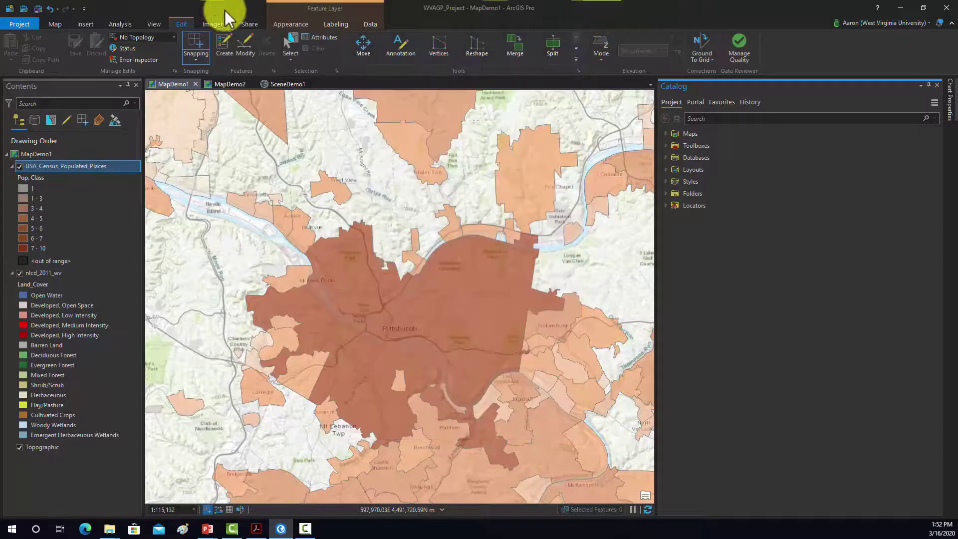
click(220, 23)
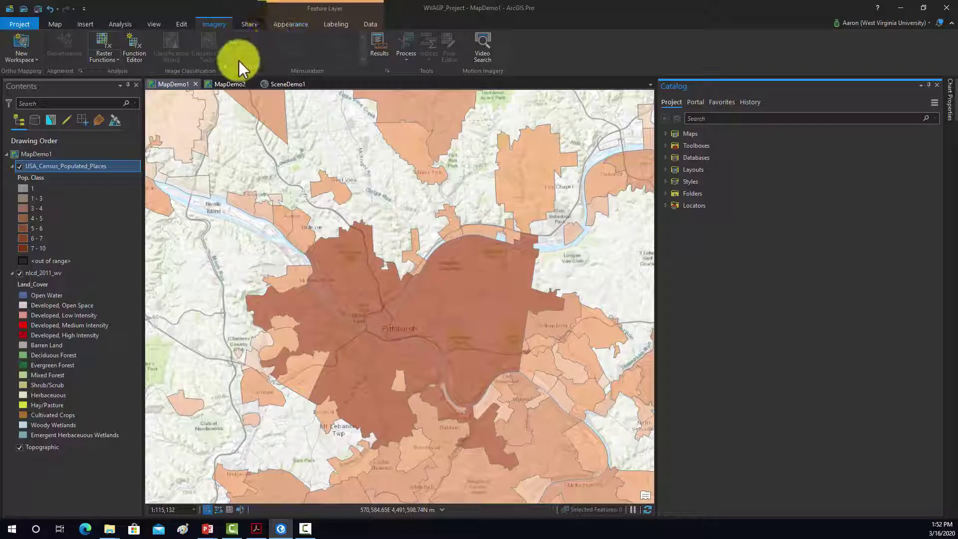
Show the Share tab's web map, web layer, package, save and export tools.
click(248, 25)
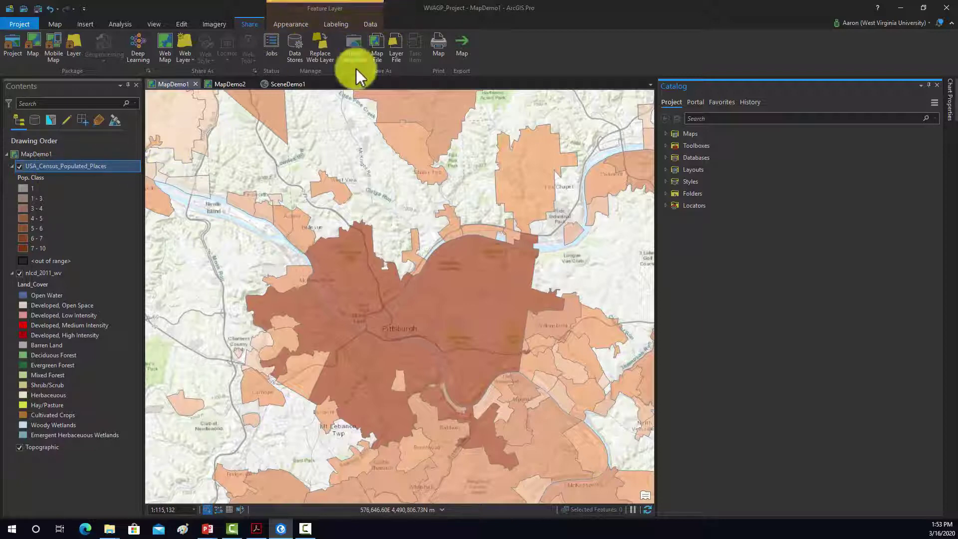
Change the census layer's transparency and swipe it away to reveal the land cover.
click(292, 23)
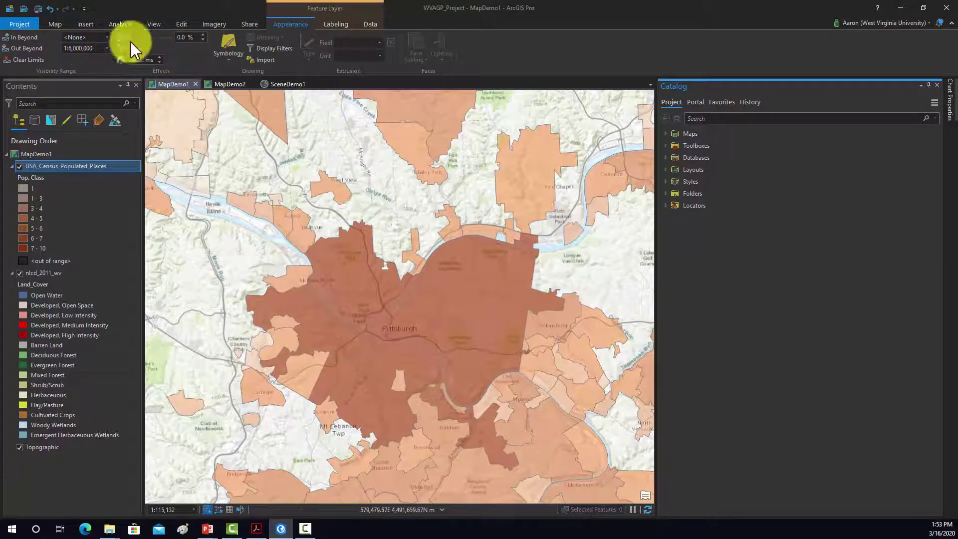
drag(146, 37, 107, 41)
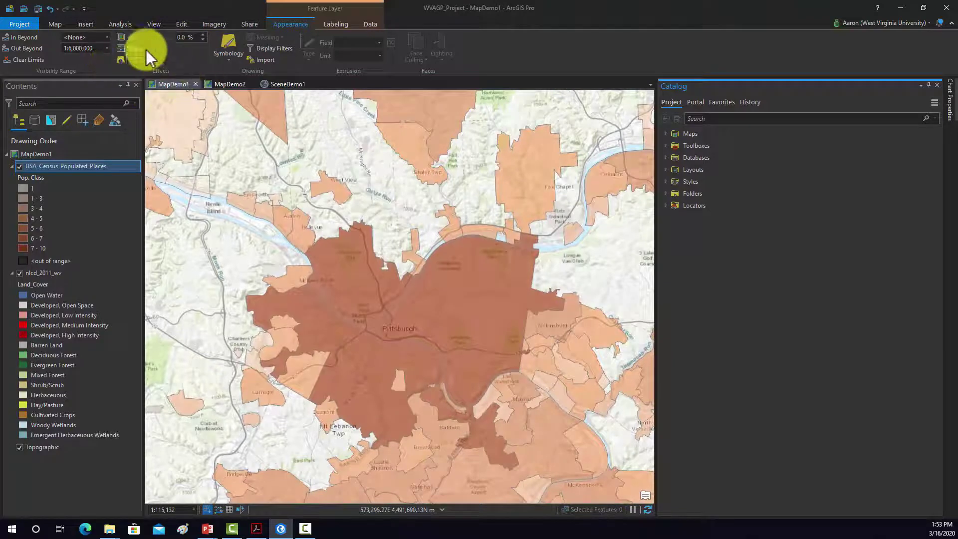
click(132, 48)
drag(399, 314, 379, 498)
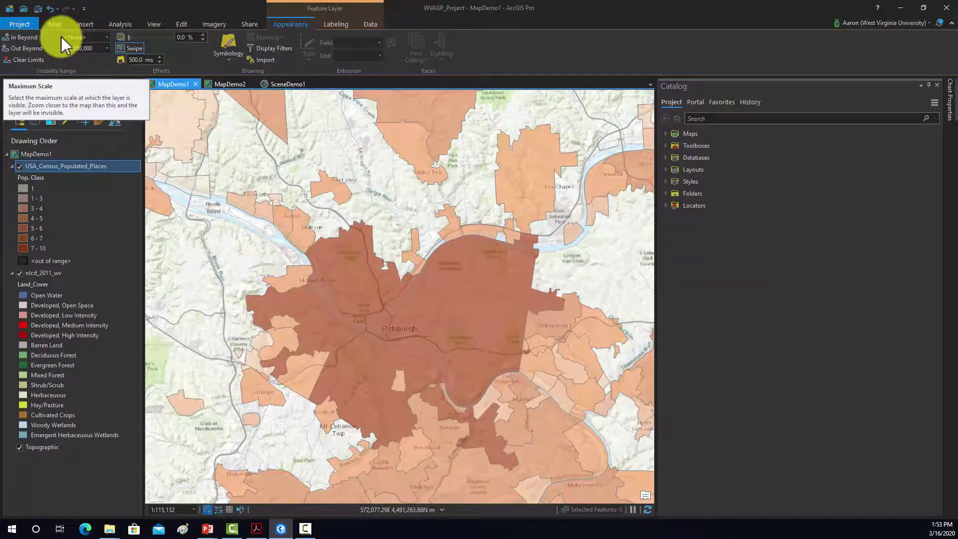
Preview the Symbology choices, then show the census layer's Labeling settings (NAME, Tahoma 10).
click(225, 62)
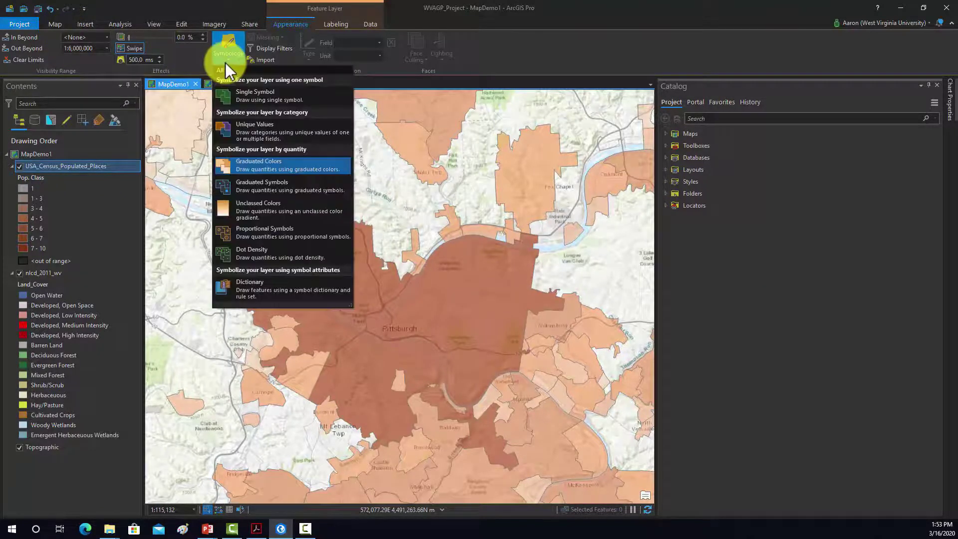
click(225, 62)
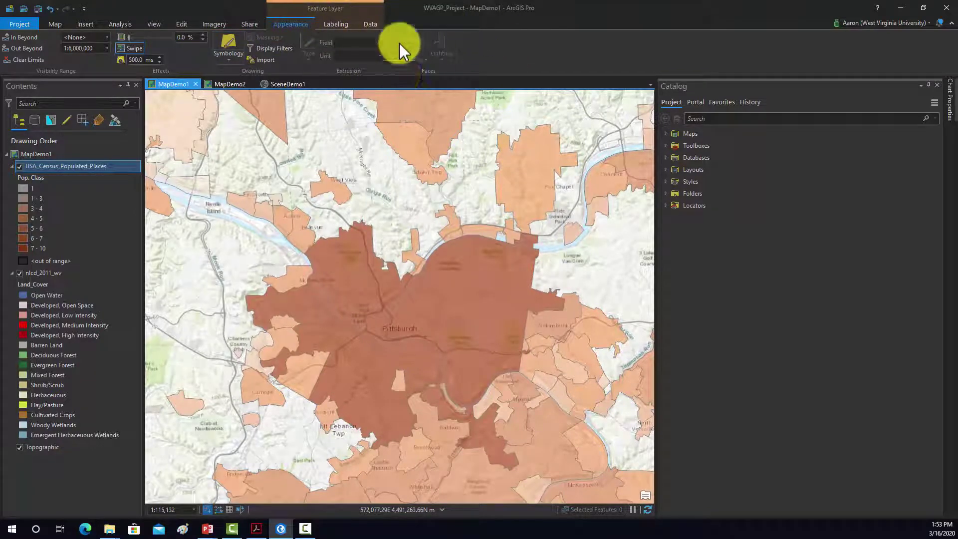
click(334, 25)
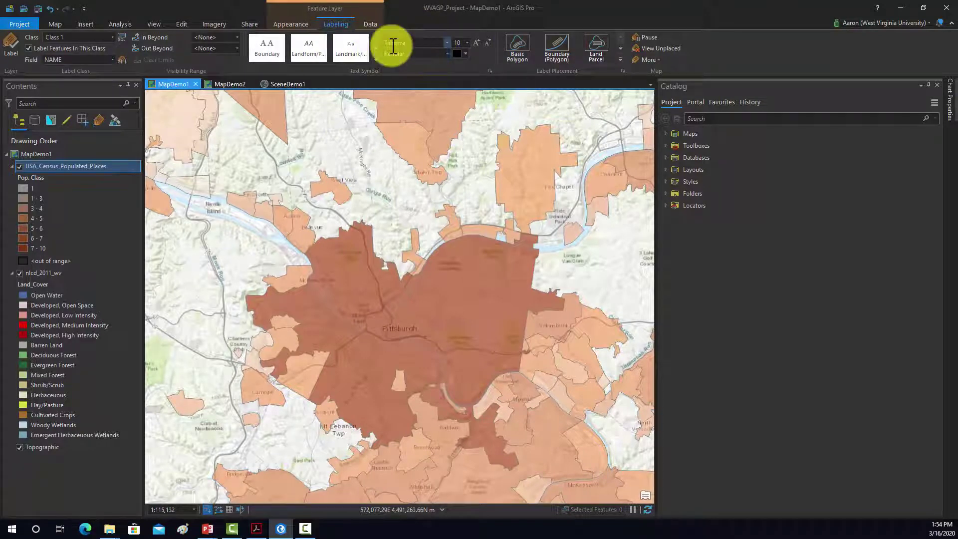
View the census layer's Fields list from the Data tab, then close it and return to the Map tab of MapDemo1.
click(370, 25)
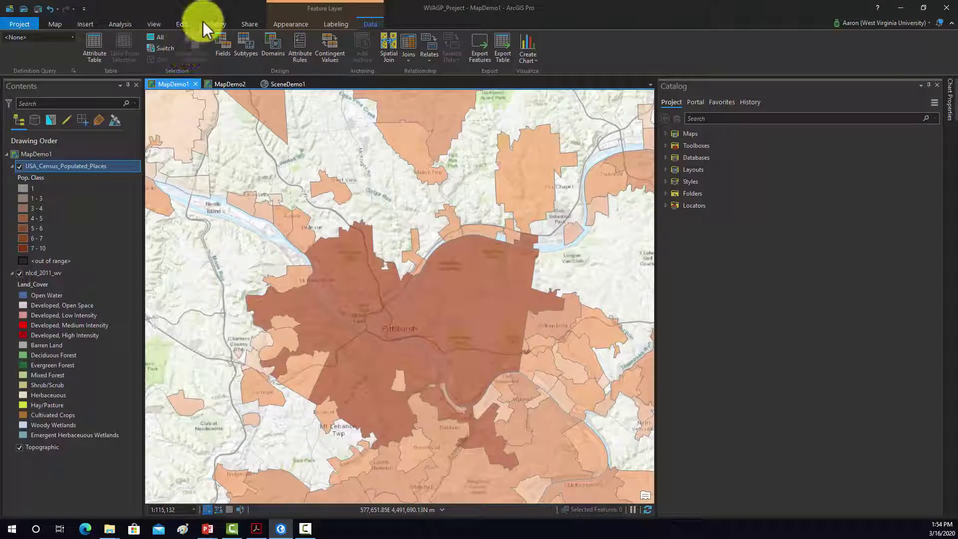
click(222, 44)
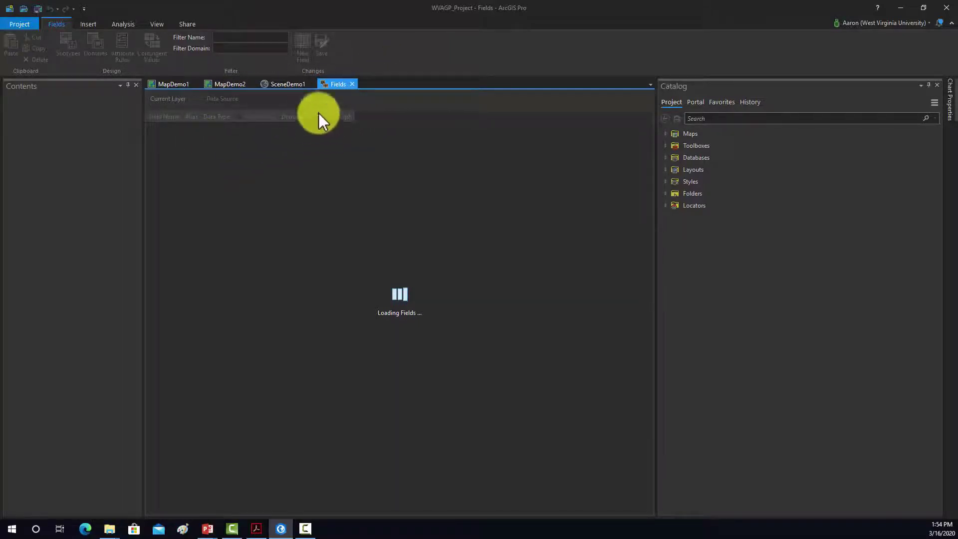
click(352, 84)
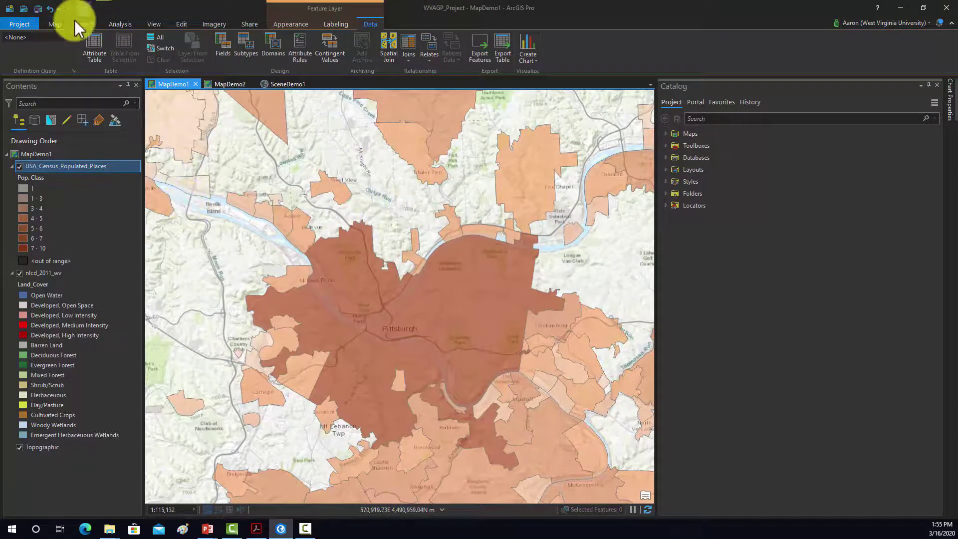
click(56, 24)
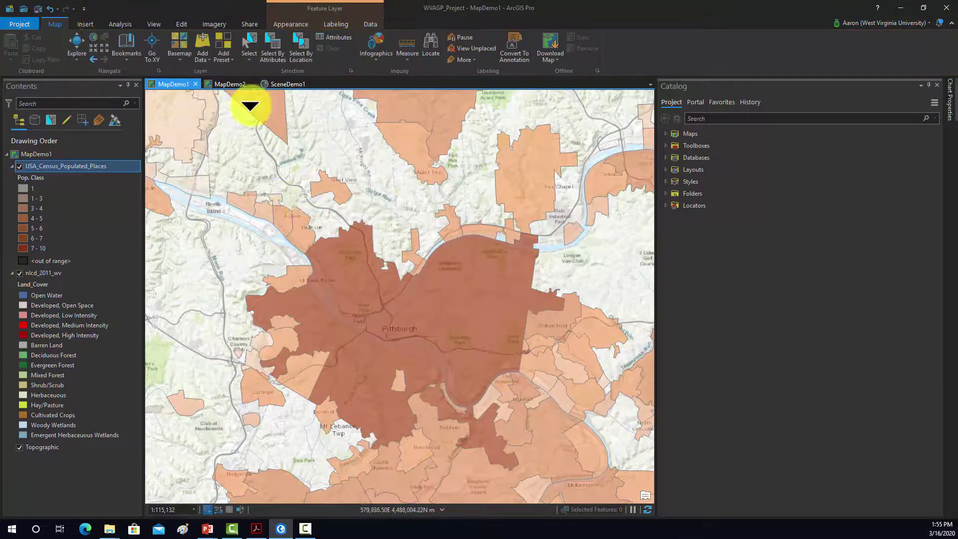